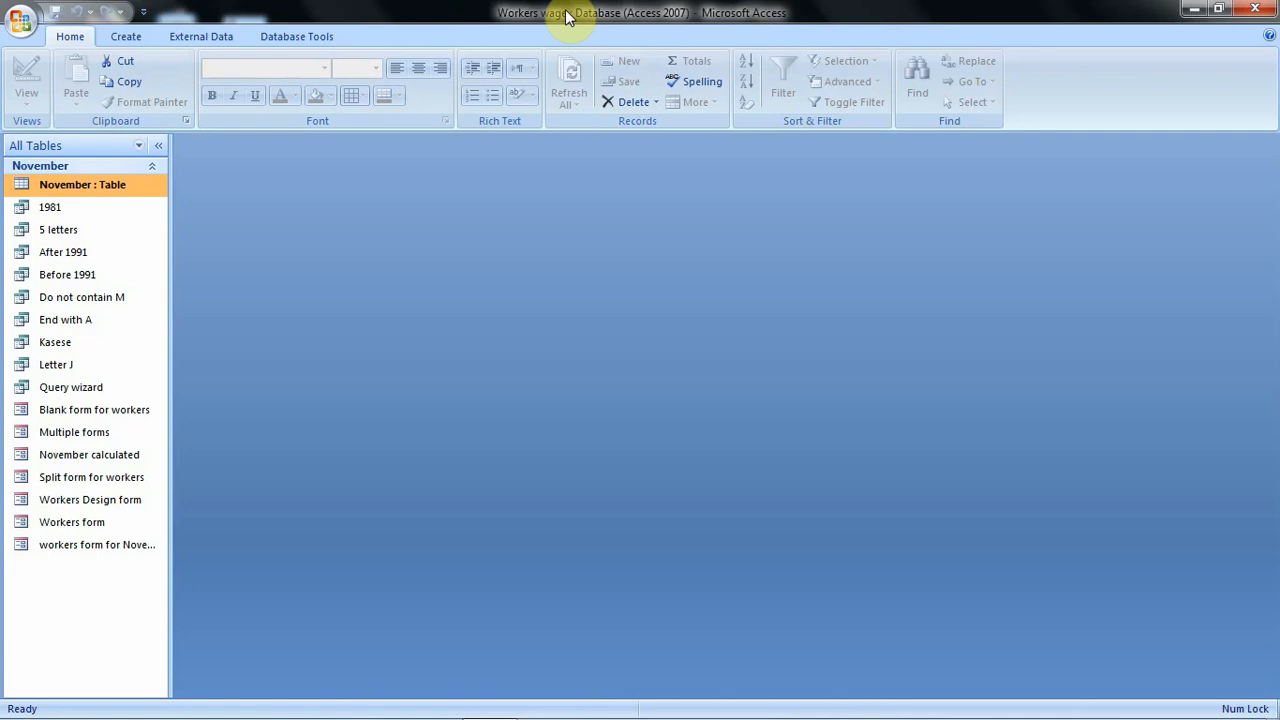
Open the November table and start a new query in design view with the November table added
{"action": "double_click", "coordinate": [98, 186]}
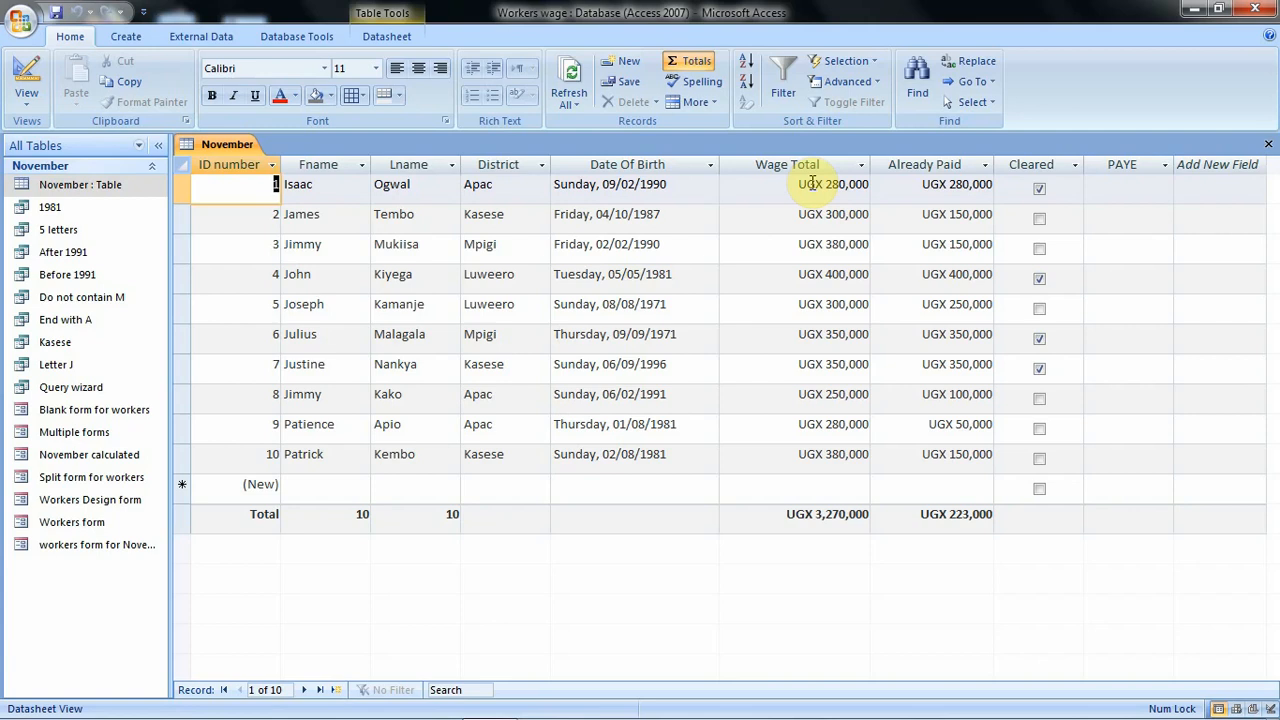
{"action": "left_click", "coordinate": [128, 38]}
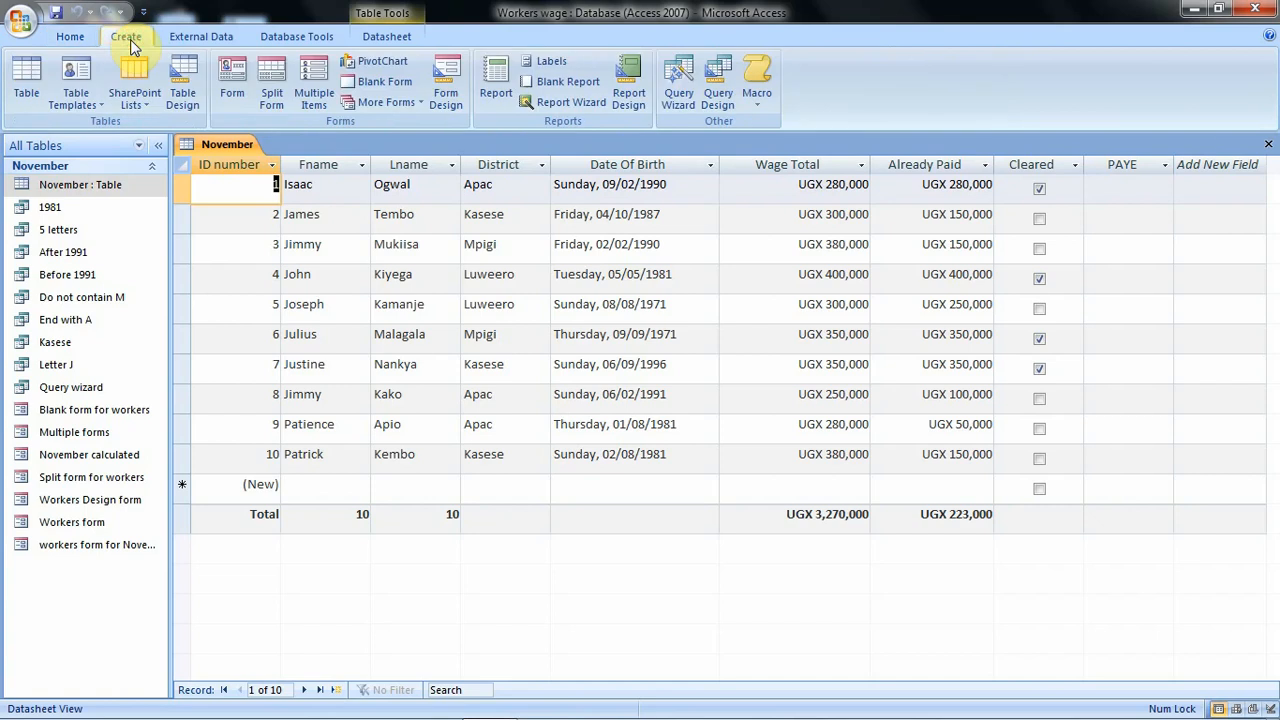
{"action": "left_click", "coordinate": [720, 96]}
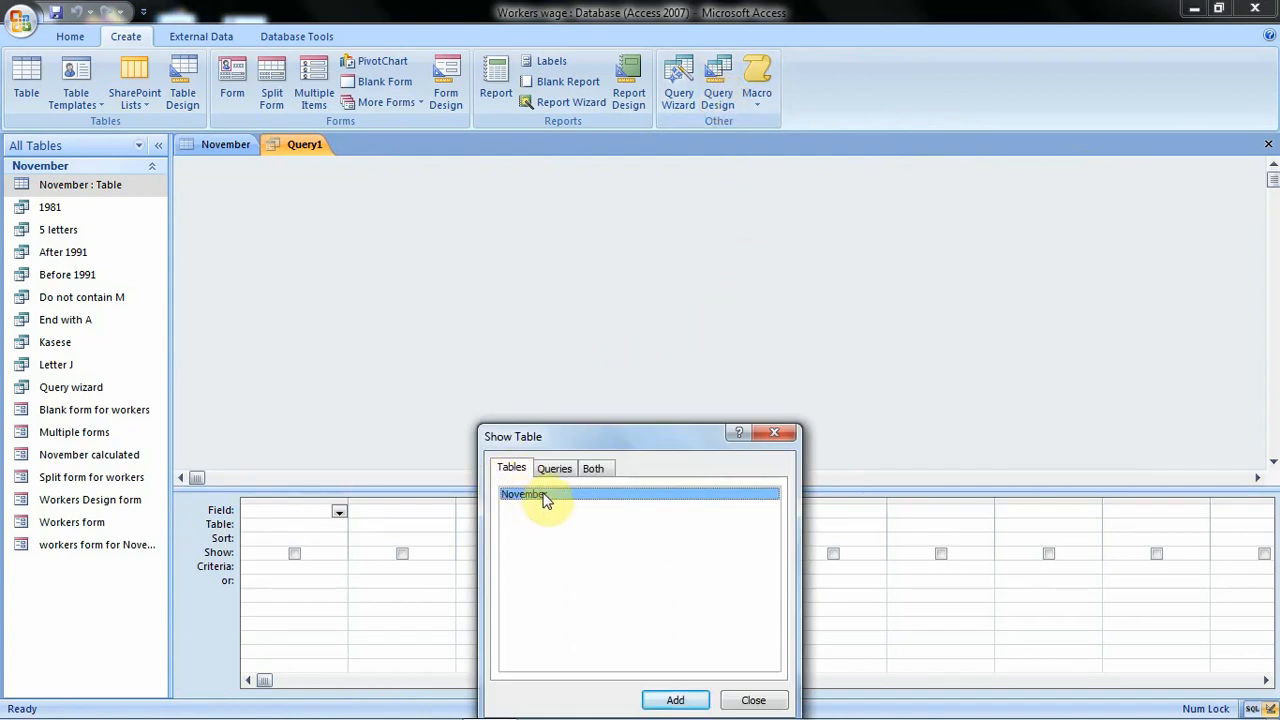
{"action": "left_click", "coordinate": [676, 699]}
{"action": "left_click", "coordinate": [756, 701]}
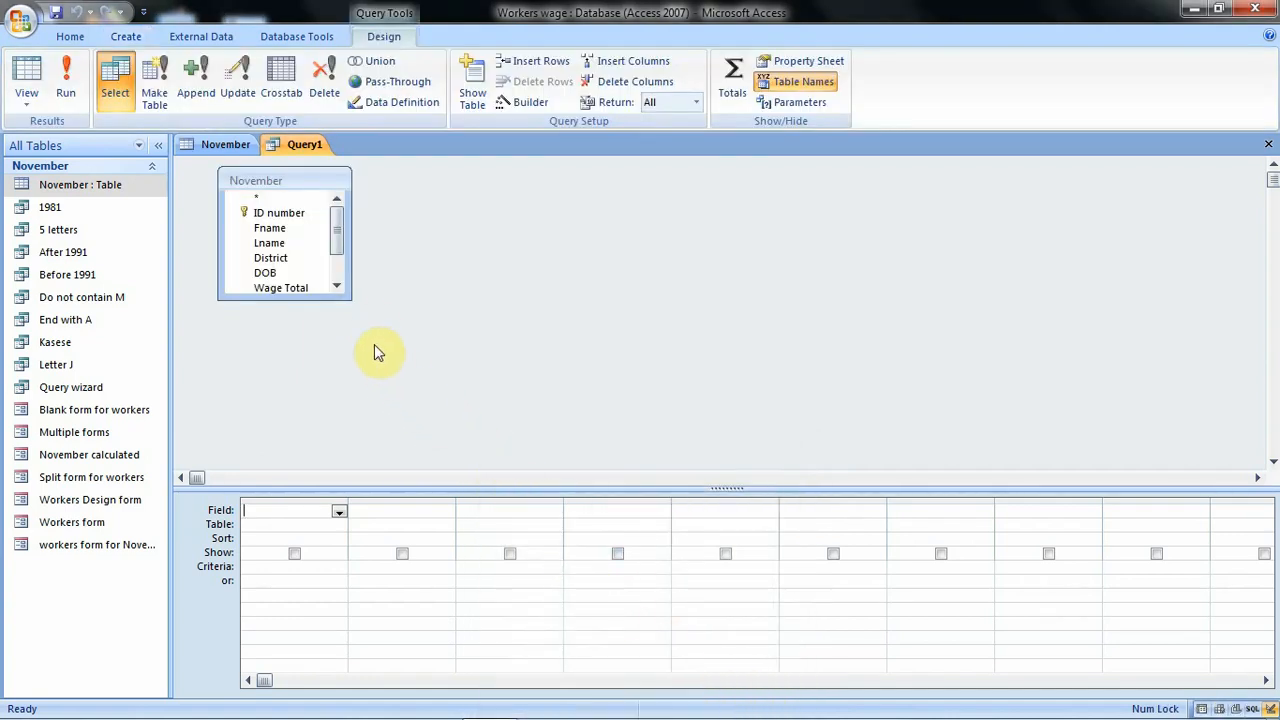
Enlarge the November field list and add all fields from ID number through PAYE to the query grid together
{"action": "left_click_drag", "start_coordinate": [348, 296], "coordinate": [400, 385]}
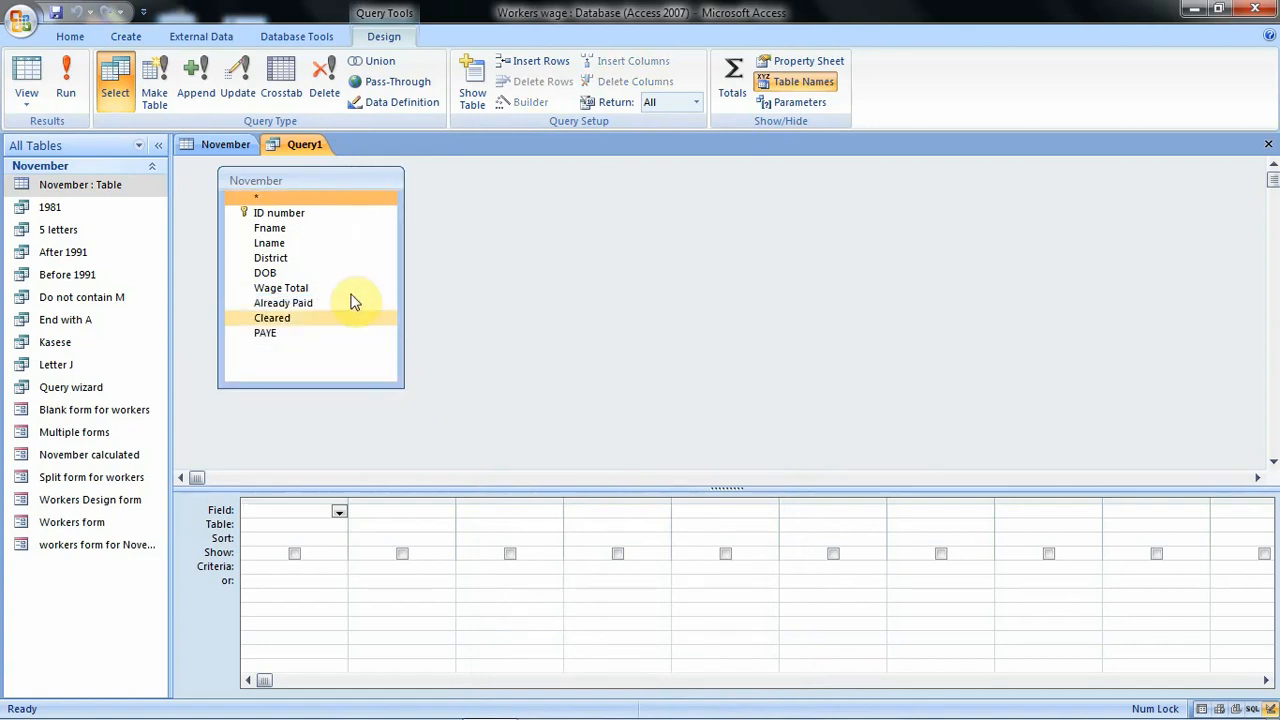
{"action": "left_click", "coordinate": [297, 216]}
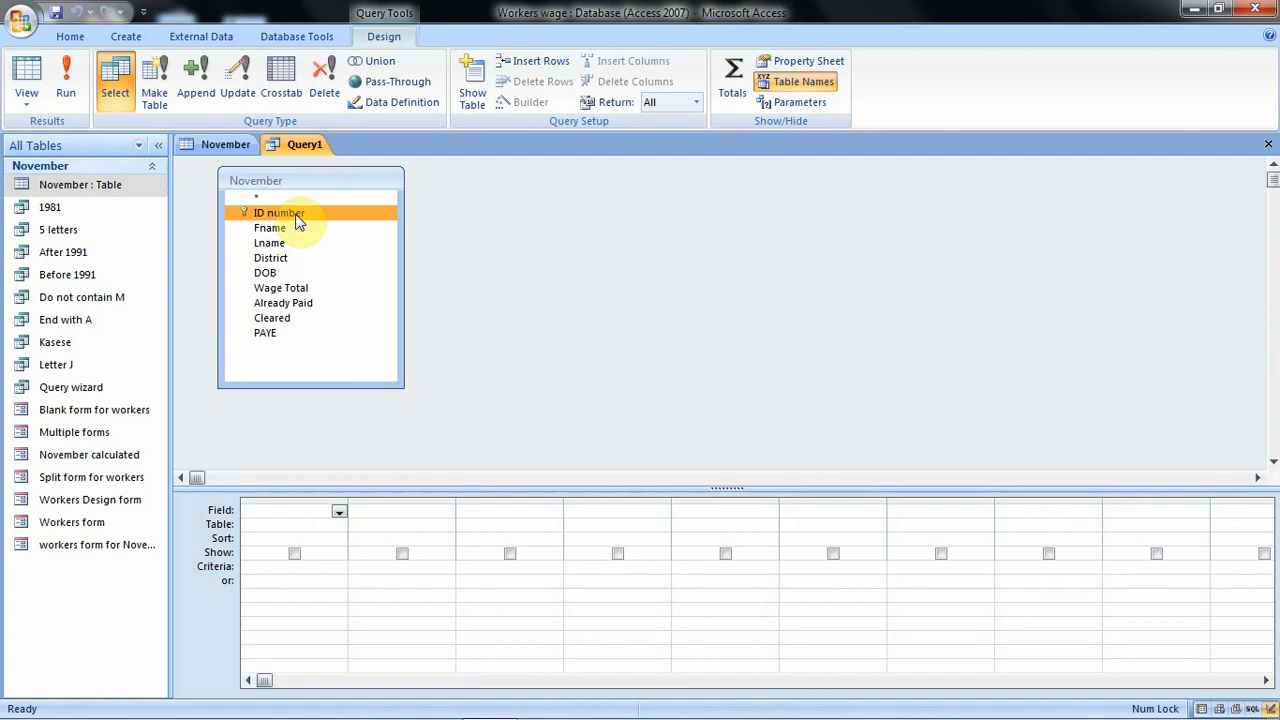
{"action": "left_click", "coordinate": [297, 335], "text": "shift"}
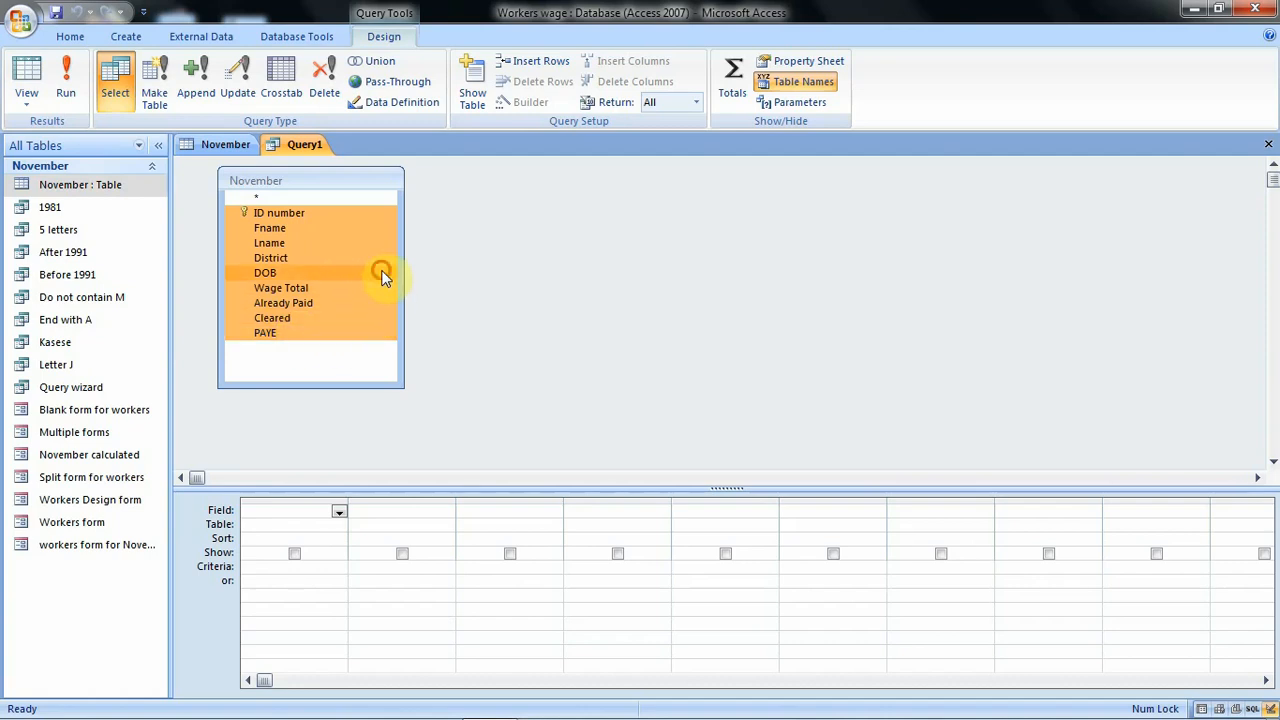
{"action": "left_click_drag", "start_coordinate": [385, 278], "coordinate": [321, 514]}
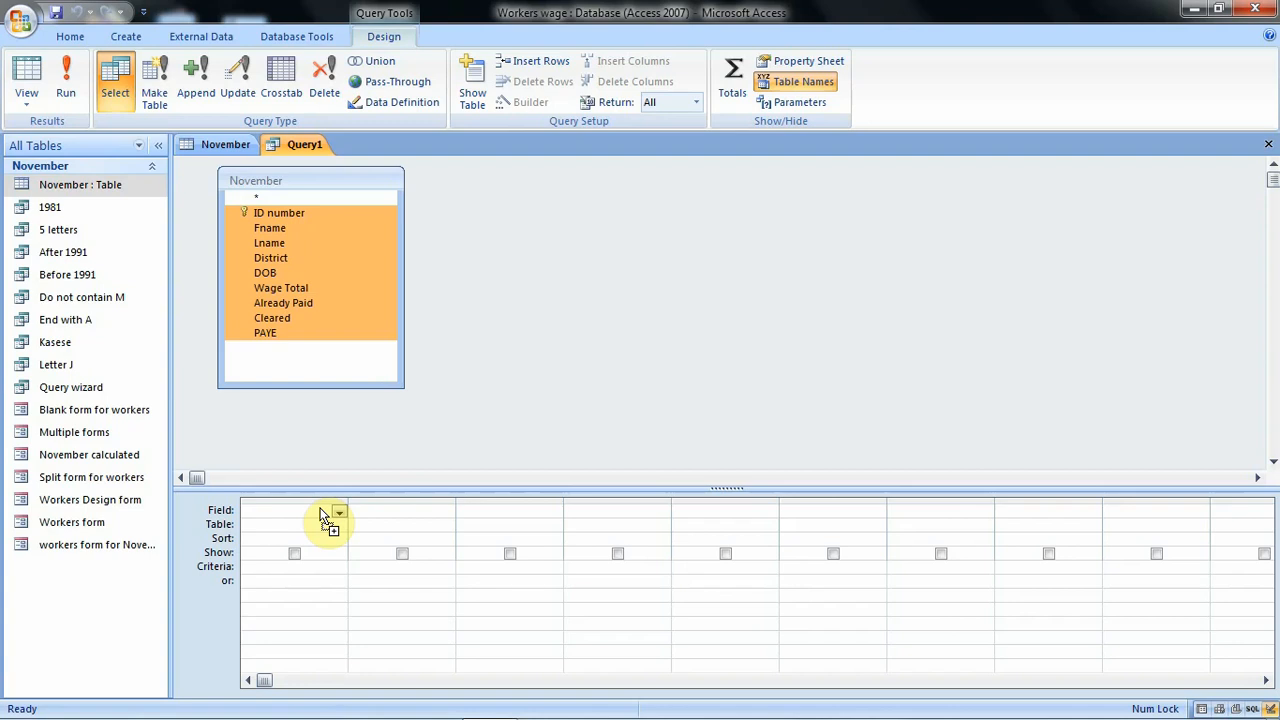
{"action": "left_click_drag", "start_coordinate": [321, 514], "coordinate": [321, 512]}
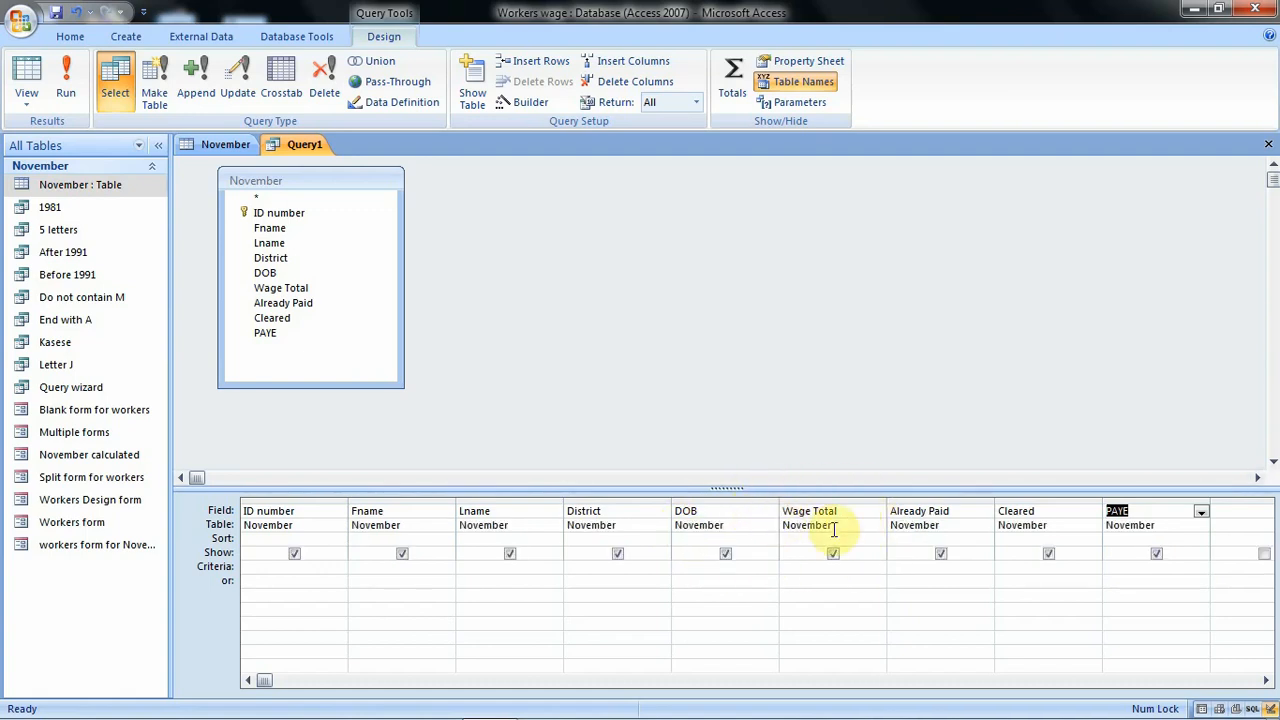
Set the Wage Total criterion to =300000, check it against the November table, and run the query
{"action": "left_click", "coordinate": [790, 566]}
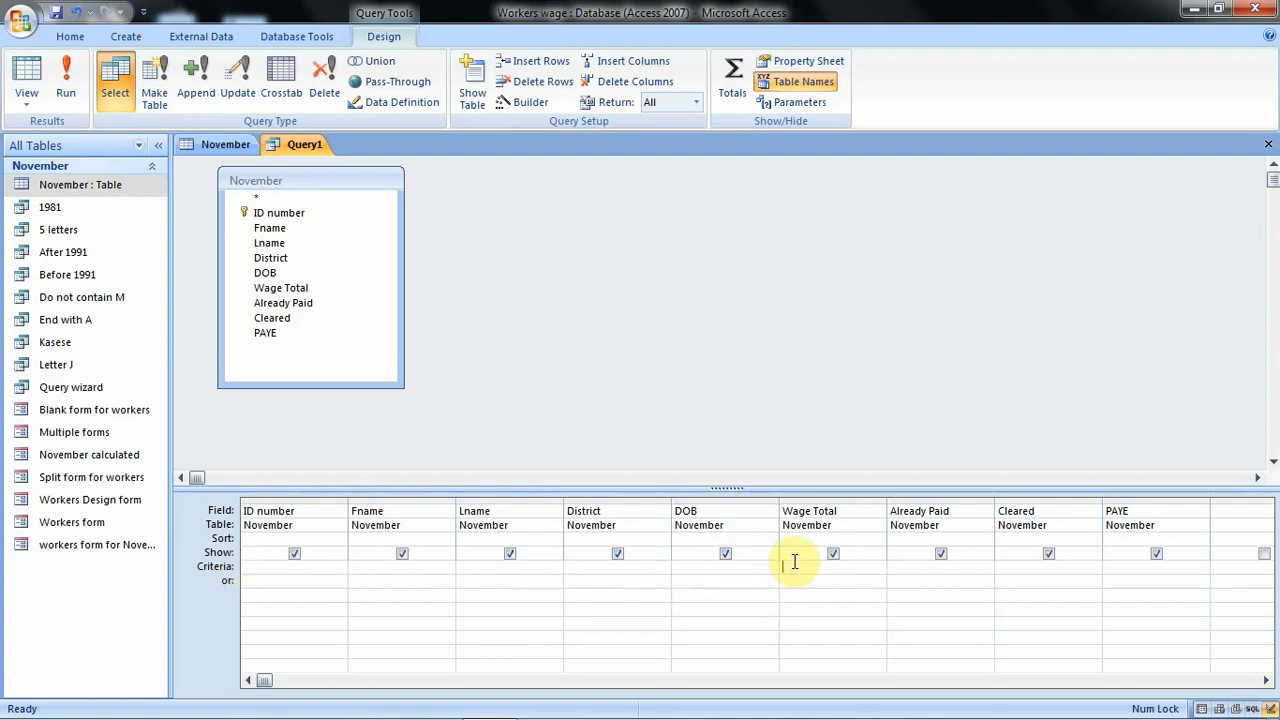
{"action": "type", "text": "=300000"}
{"action": "left_click", "coordinate": [228, 145]}
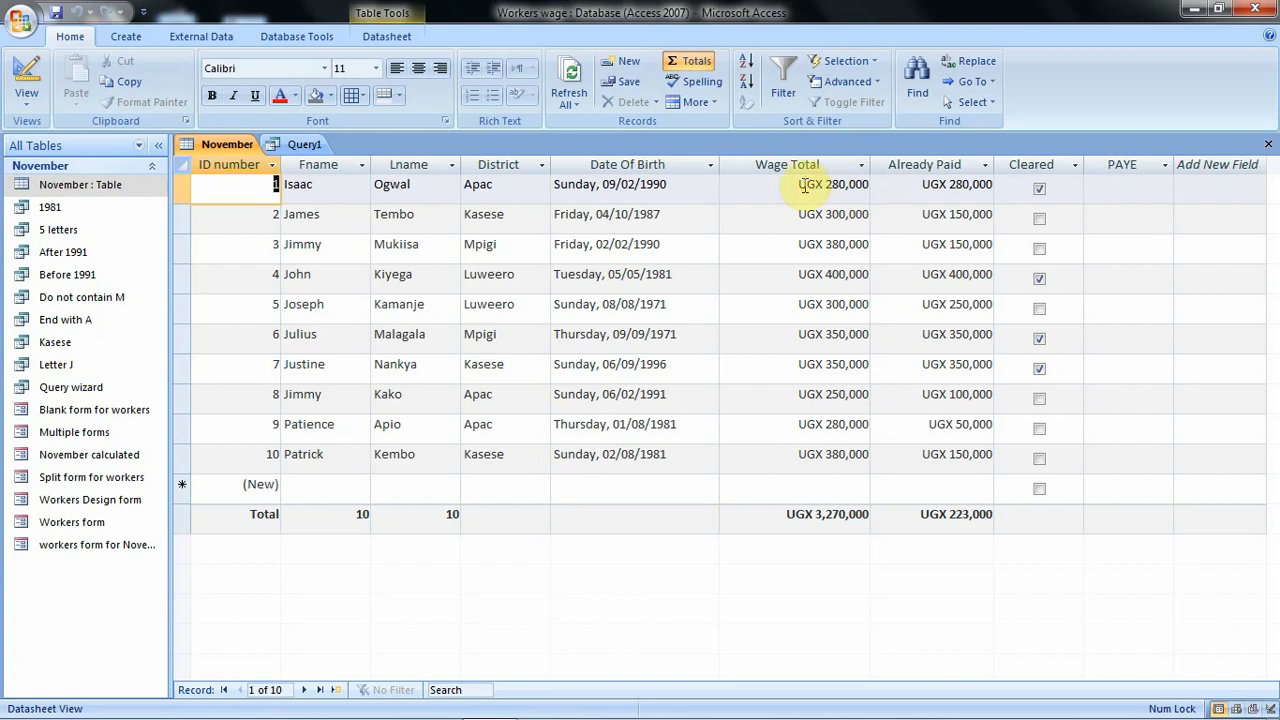
{"action": "left_click", "coordinate": [306, 147]}
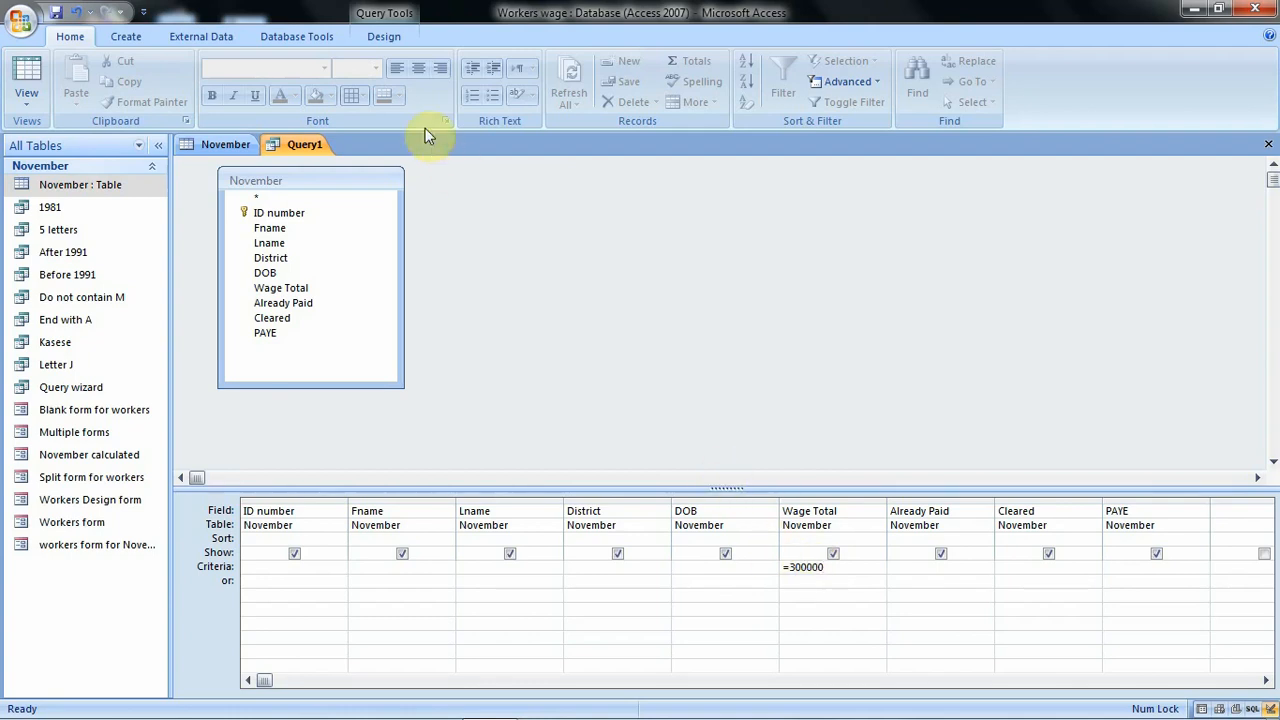
{"action": "left_click", "coordinate": [386, 38]}
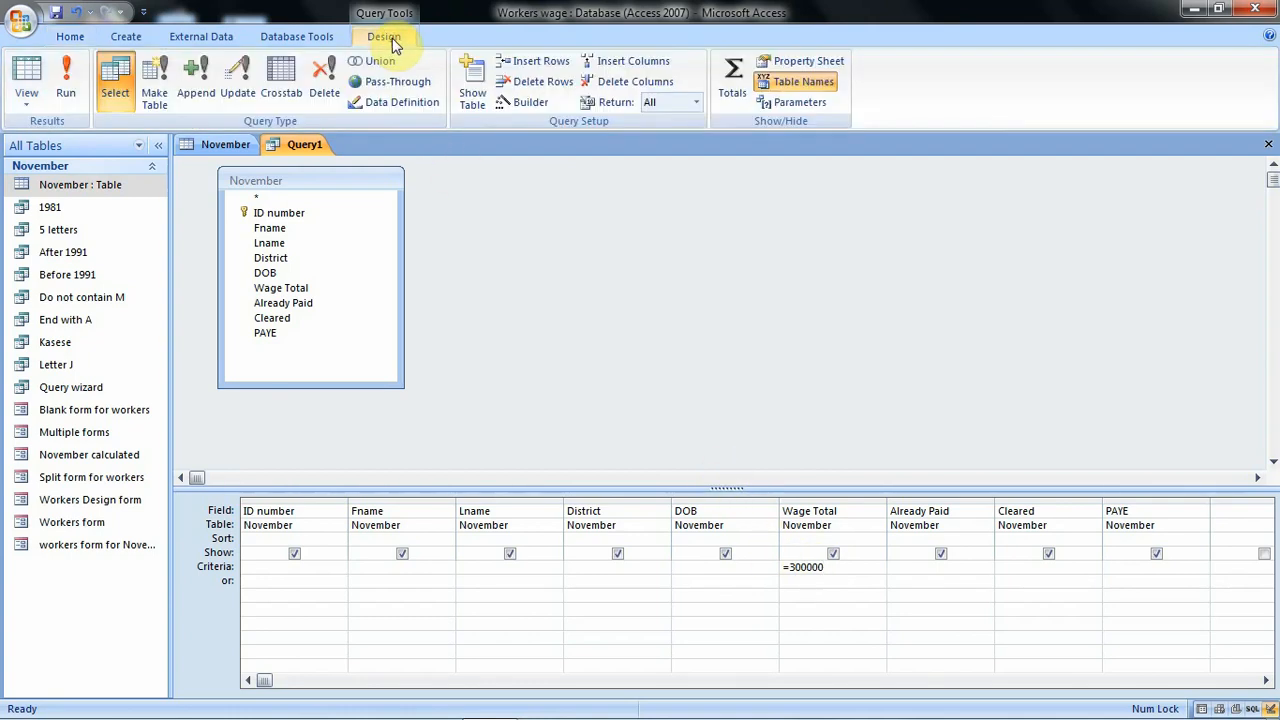
{"action": "left_click", "coordinate": [63, 100]}
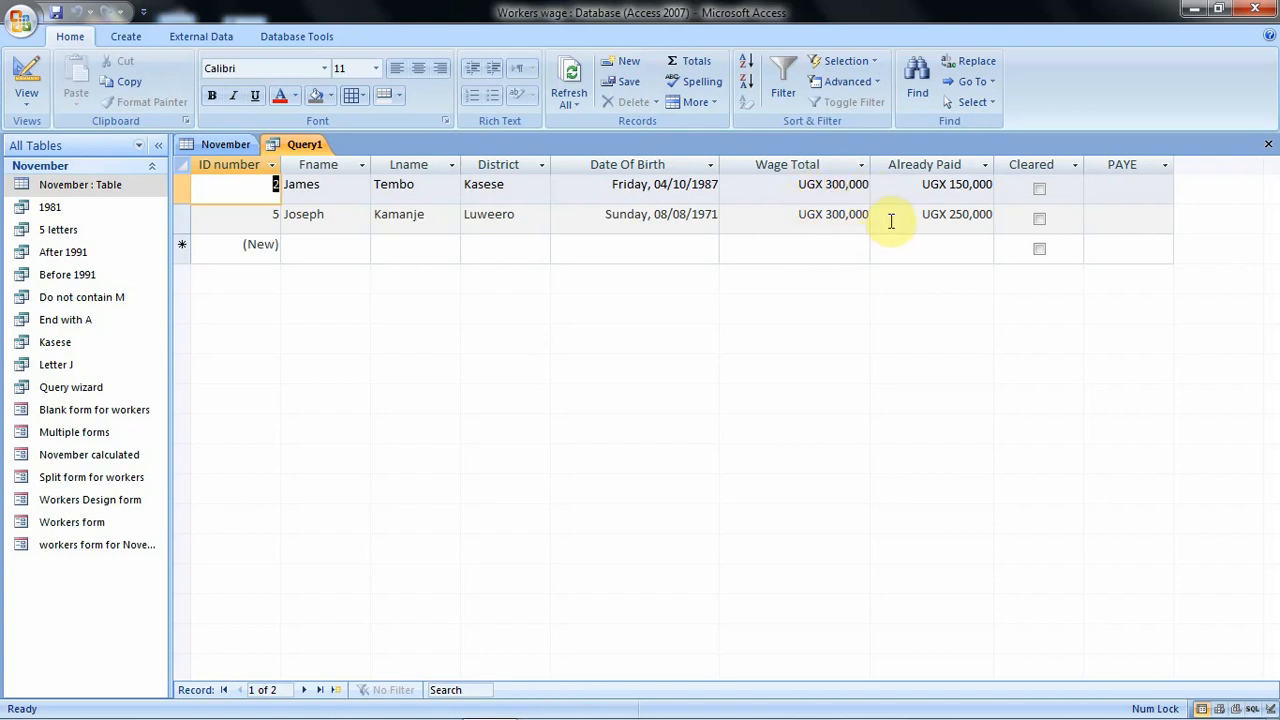
Save the query as 300000 and close it
{"action": "right_click", "coordinate": [312, 148]}
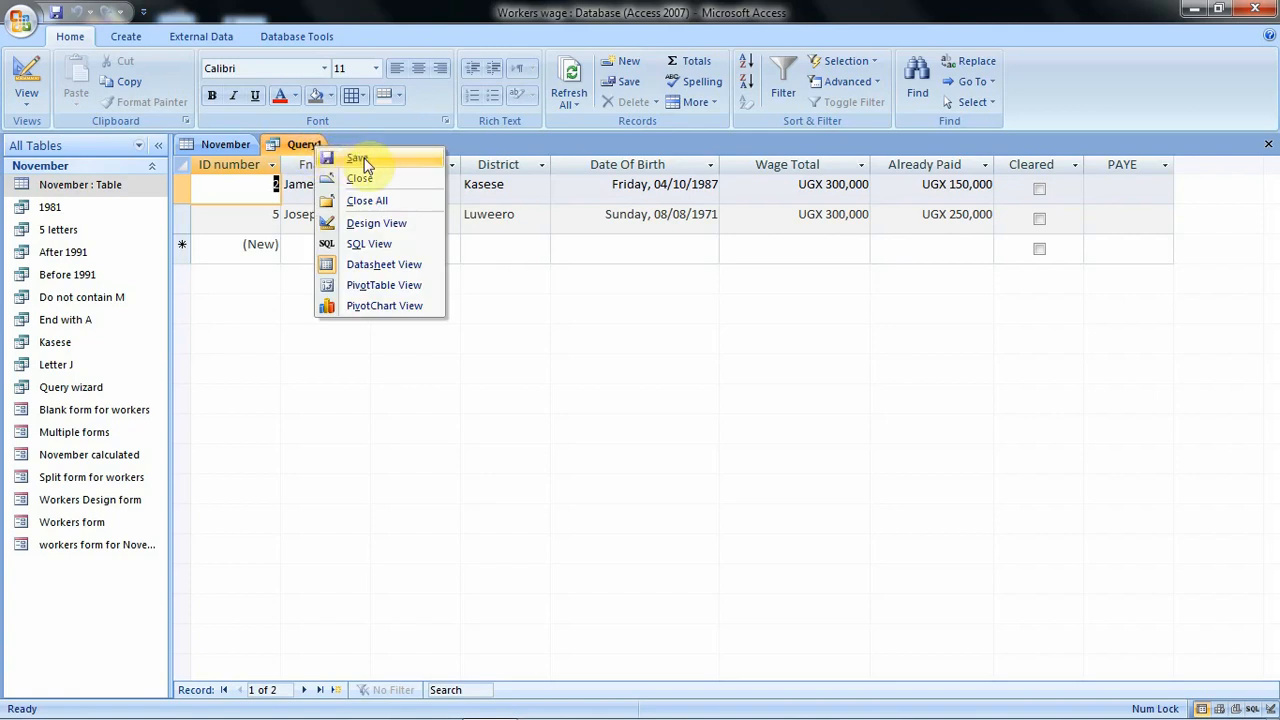
{"action": "left_click", "coordinate": [360, 160]}
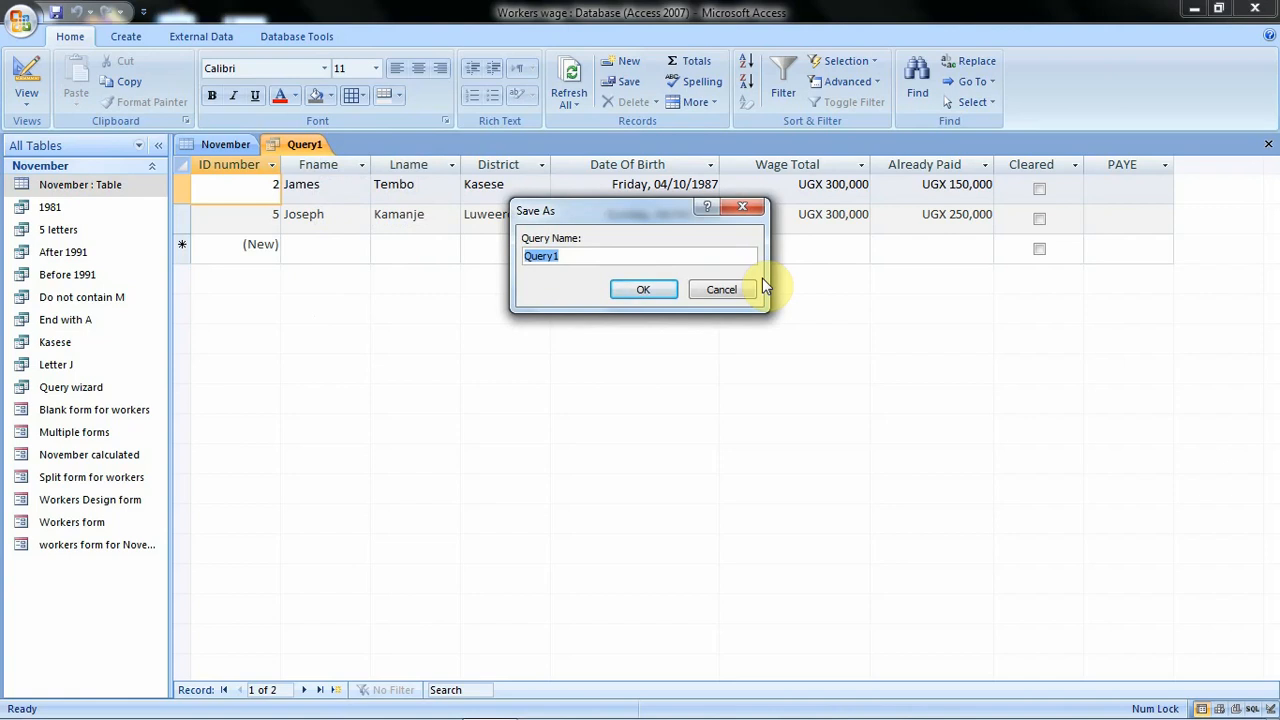
{"action": "left_click", "coordinate": [668, 258]}
{"action": "key", "text": "BackSpace"}
{"action": "key", "text": "BackSpace"}
{"action": "key", "text": "BackSpace"}
{"action": "key", "text": "BackSpace"}
{"action": "key", "text": "BackSpace"}
{"action": "key", "text": "BackSpace"}
{"action": "type", "text": "300000"}
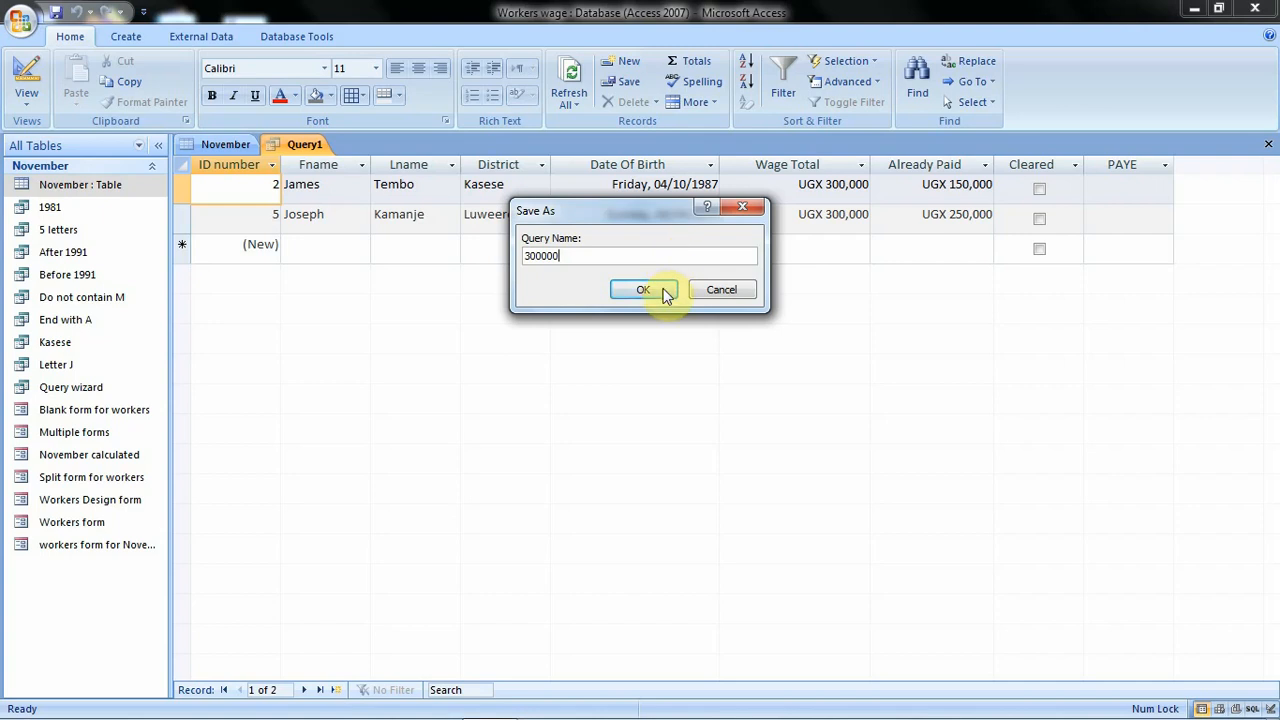
{"action": "left_click", "coordinate": [657, 290]}
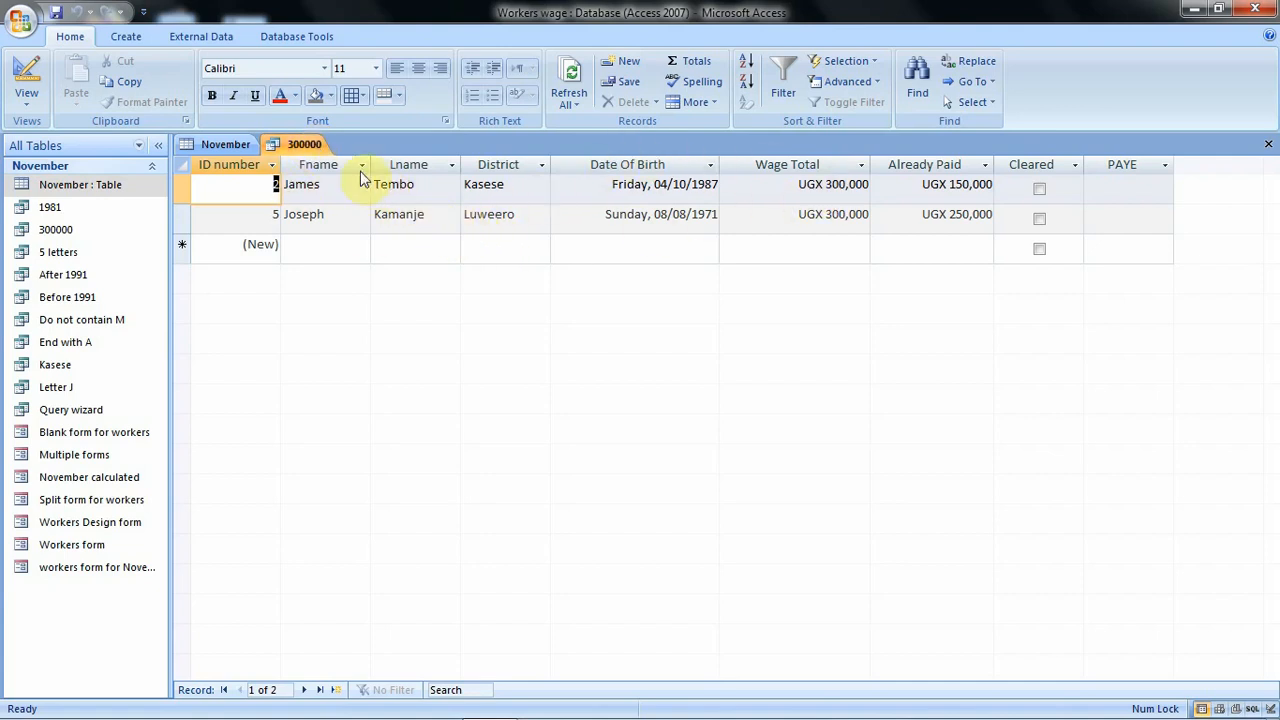
{"action": "right_click", "coordinate": [320, 150]}
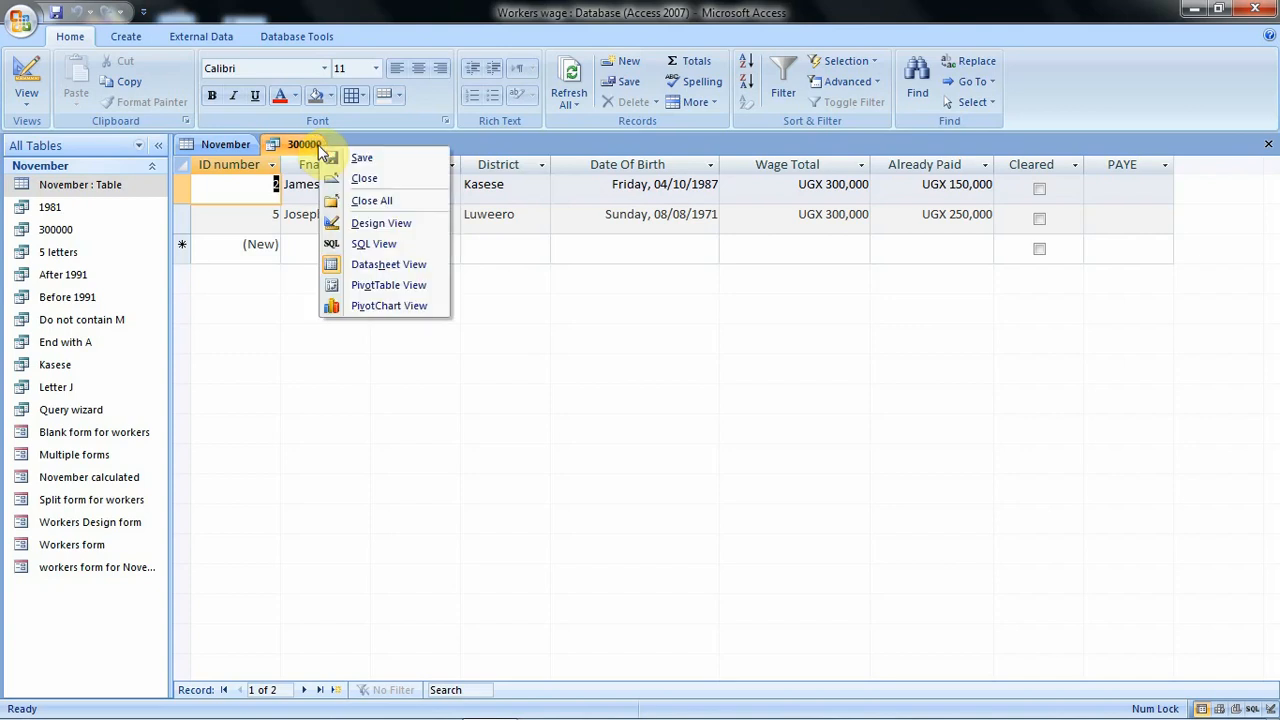
{"action": "left_click", "coordinate": [390, 178]}
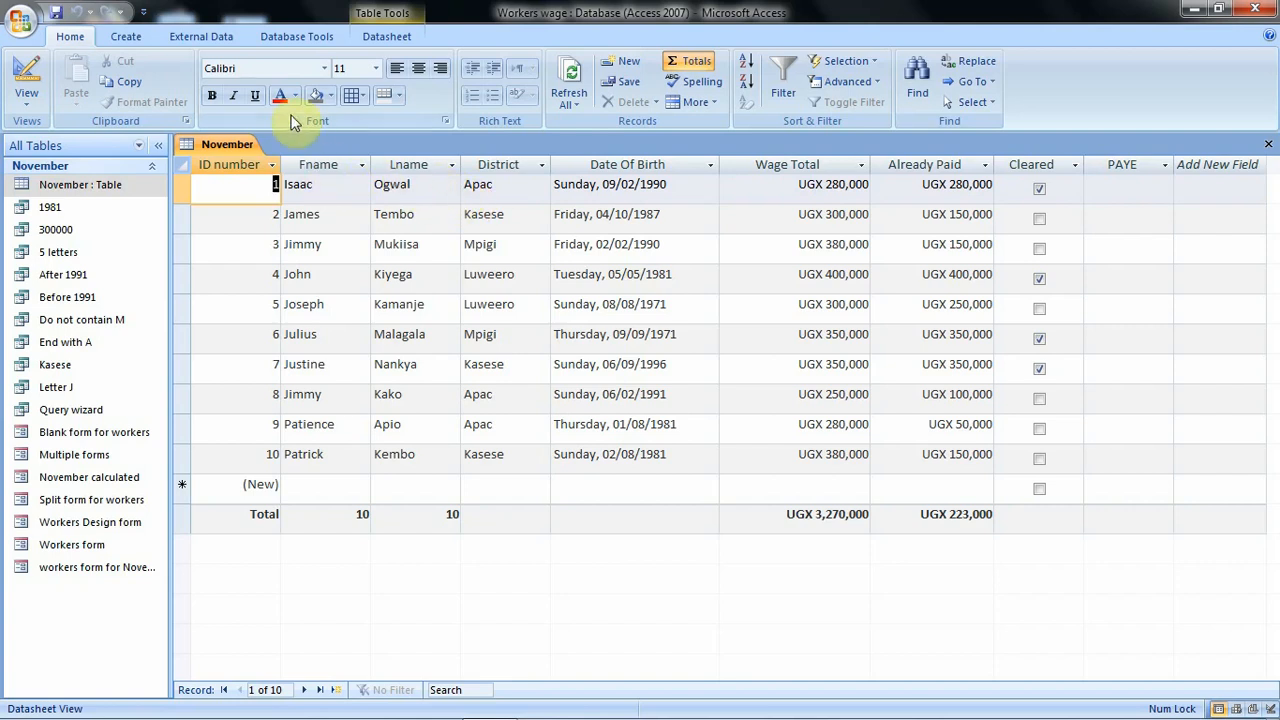
Create another query in design view based on the November table
{"action": "left_click", "coordinate": [138, 38]}
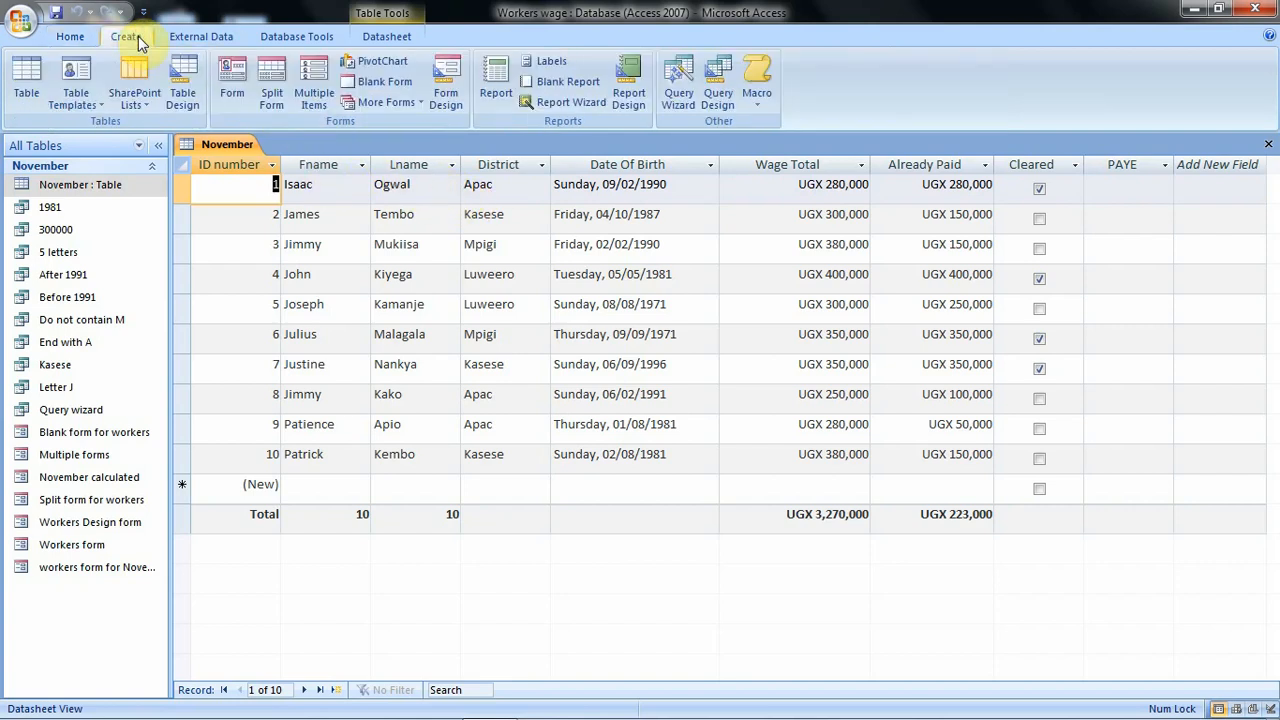
{"action": "left_click", "coordinate": [719, 80]}
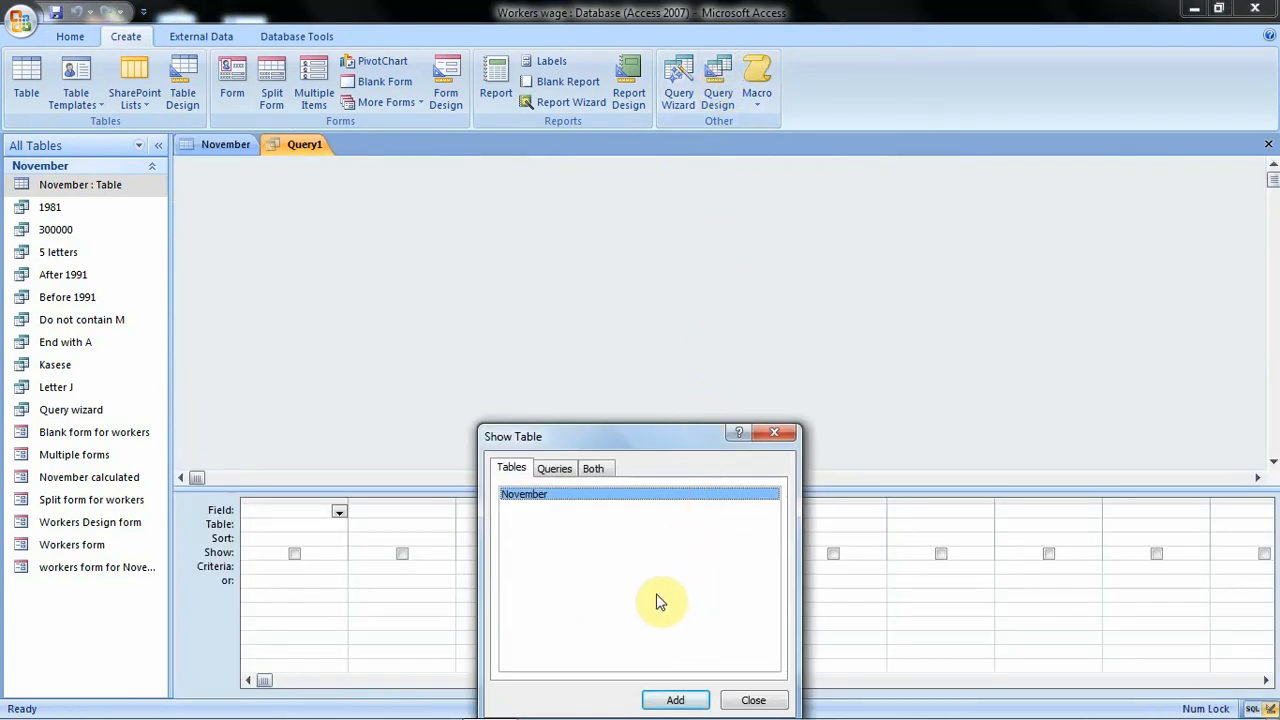
{"action": "left_click", "coordinate": [676, 699]}
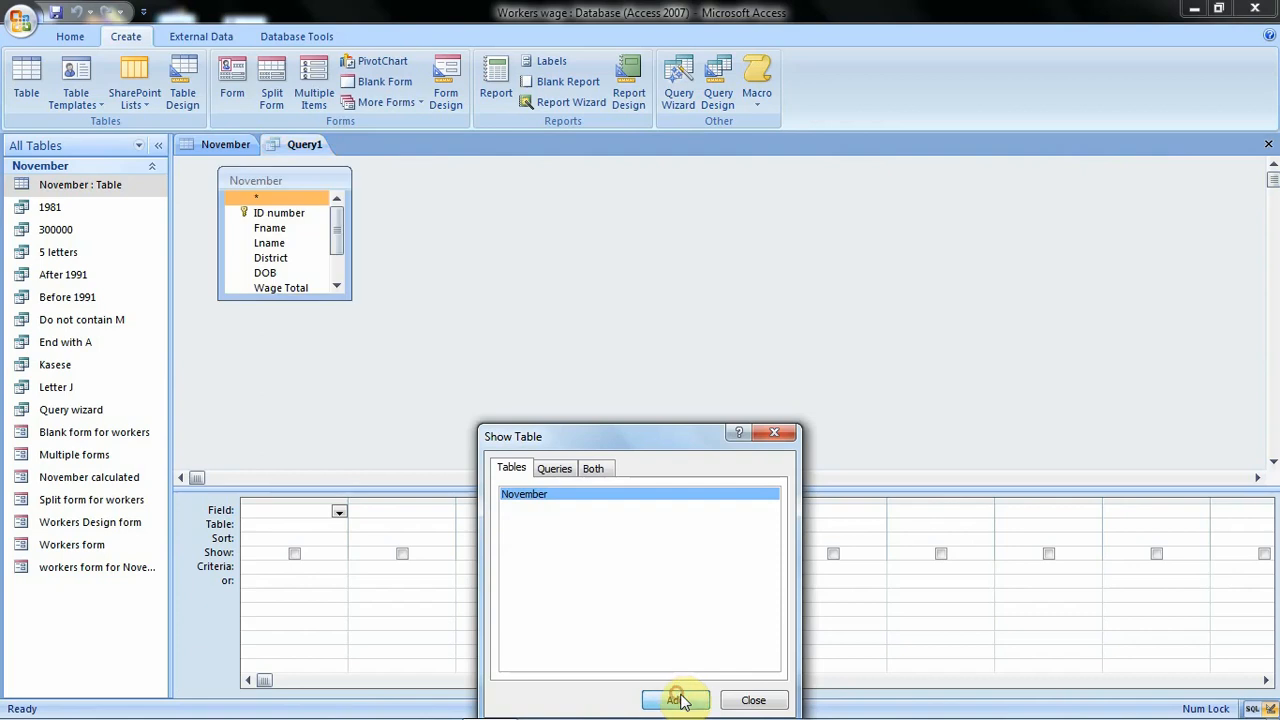
{"action": "left_click", "coordinate": [755, 700]}
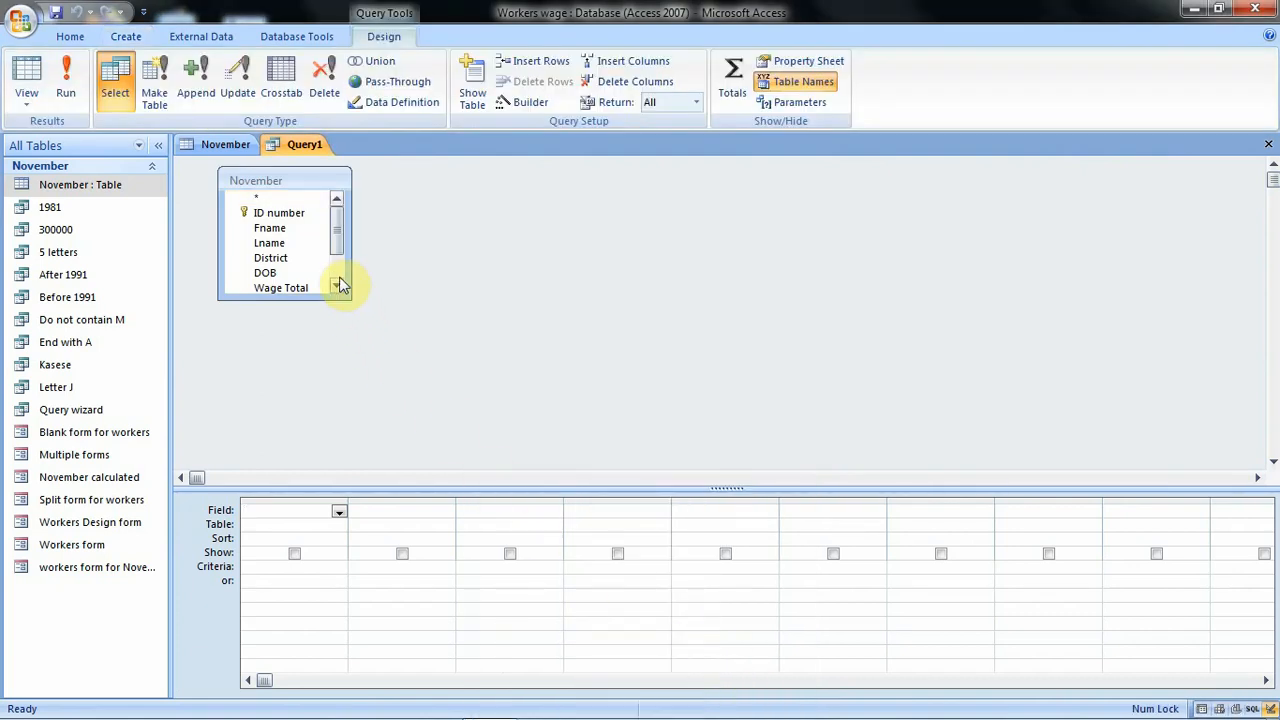
Enlarge the November field list and add each field from ID number through PAYE individually to the new query's grid
{"action": "left_click_drag", "start_coordinate": [344, 298], "coordinate": [396, 358]}
{"action": "double_click", "coordinate": [280, 213]}
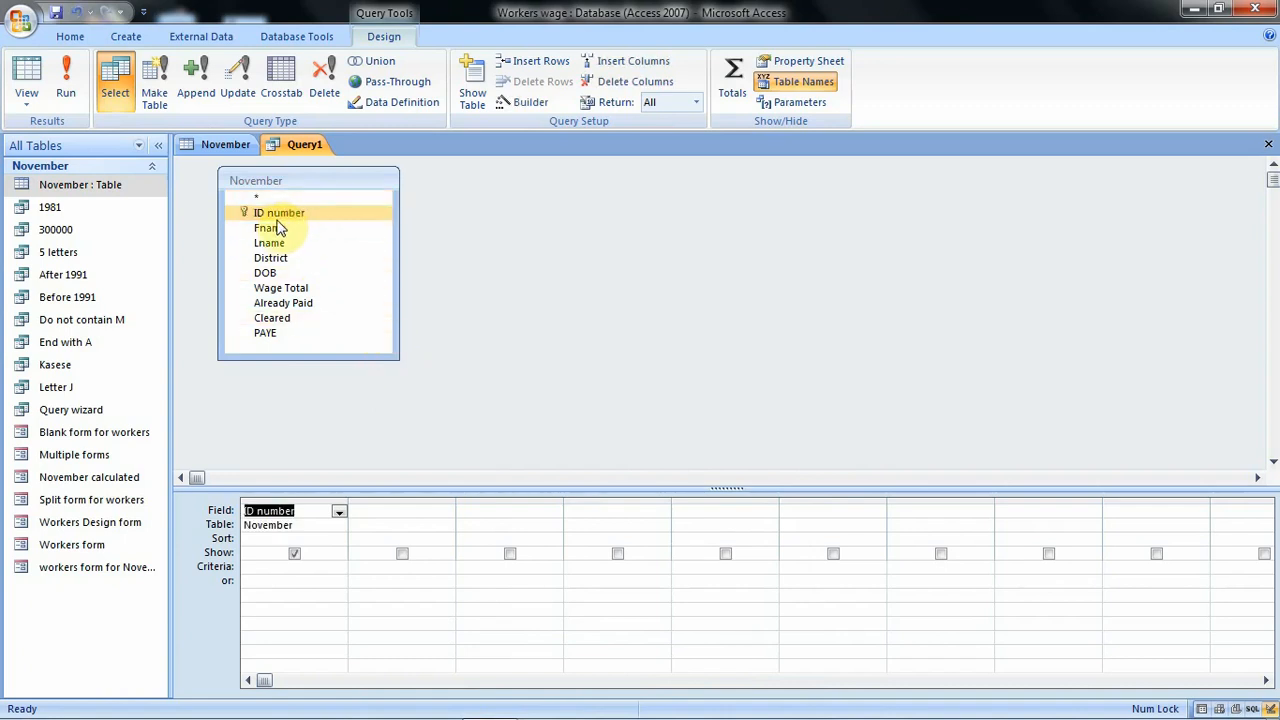
{"action": "double_click", "coordinate": [272, 228]}
{"action": "double_click", "coordinate": [271, 243]}
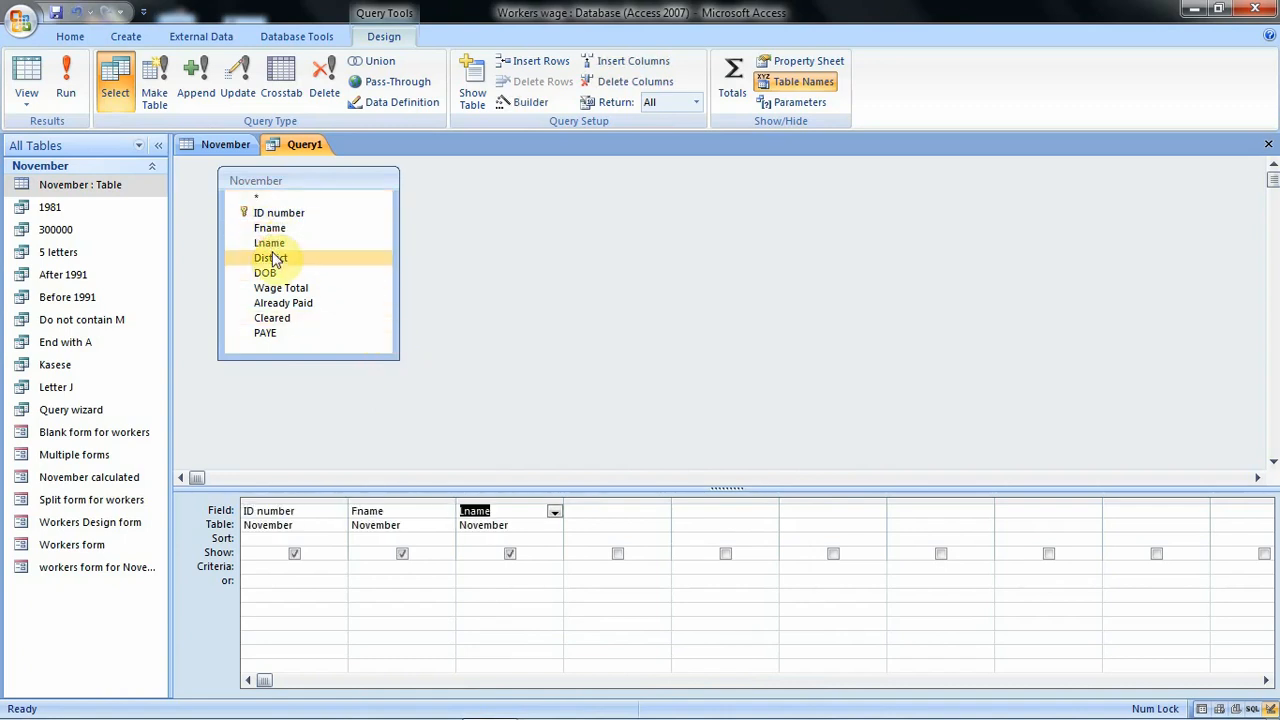
{"action": "double_click", "coordinate": [271, 258]}
{"action": "double_click", "coordinate": [268, 273]}
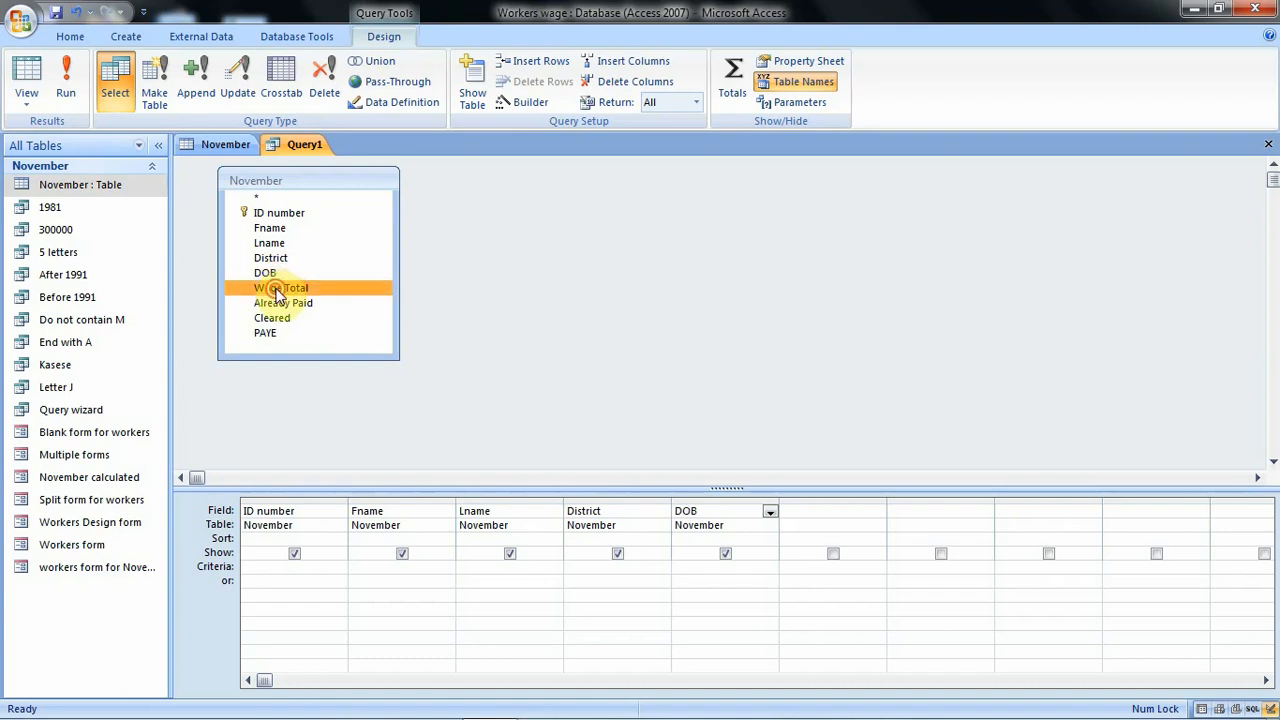
{"action": "double_click", "coordinate": [278, 288]}
{"action": "left_click", "coordinate": [286, 318]}
{"action": "double_click", "coordinate": [283, 303]}
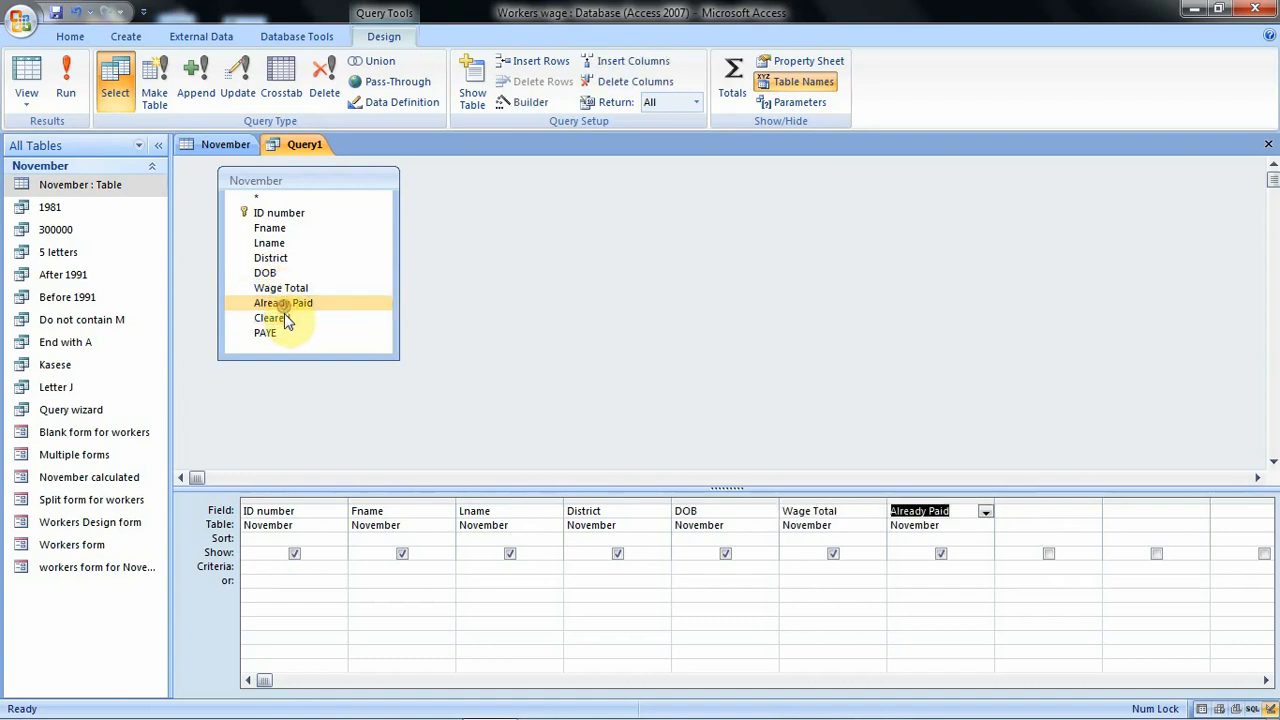
{"action": "double_click", "coordinate": [272, 318]}
{"action": "left_click", "coordinate": [280, 333]}
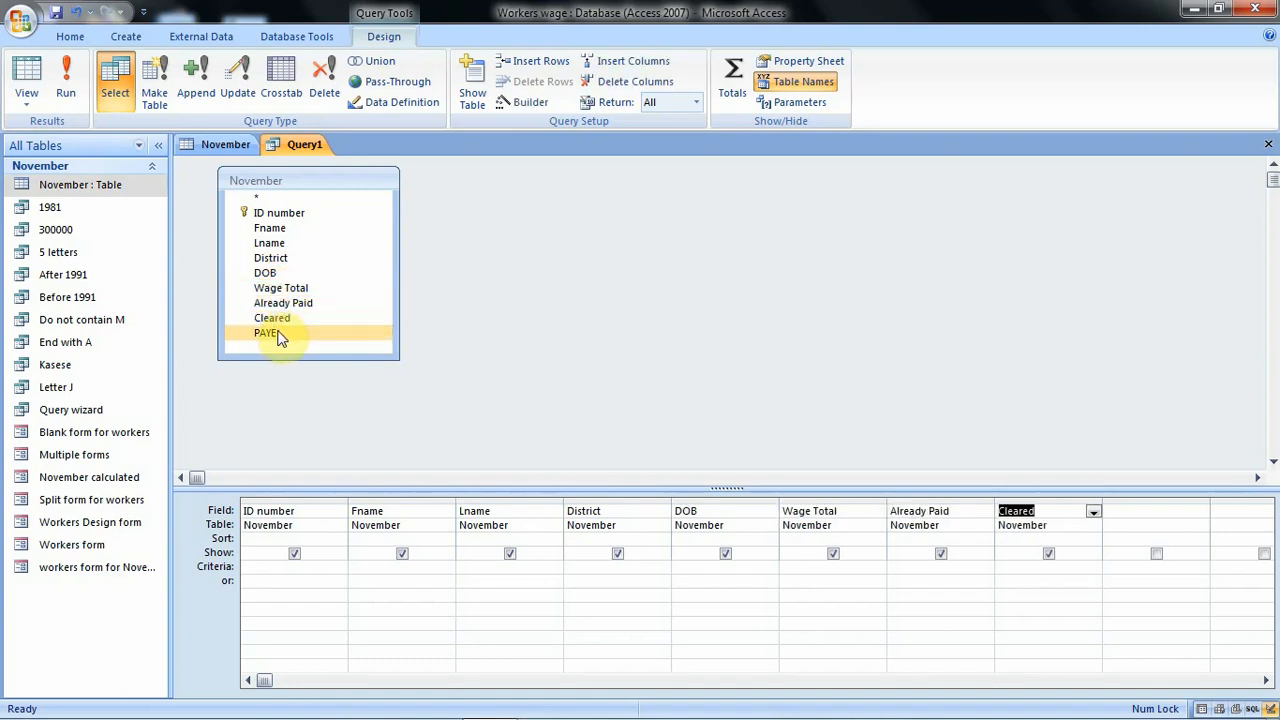
{"action": "double_click", "coordinate": [280, 335]}
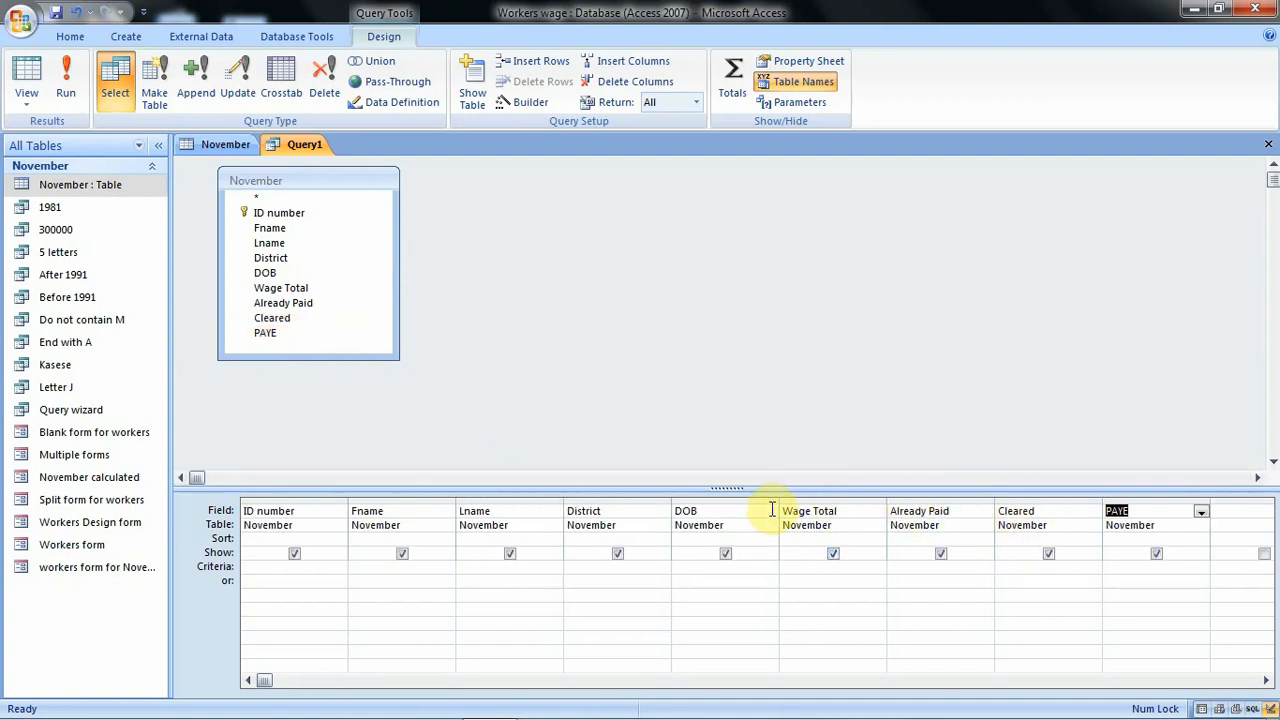
Set the Wage Total criterion to <300000 and run the query
{"action": "left_click", "coordinate": [802, 566]}
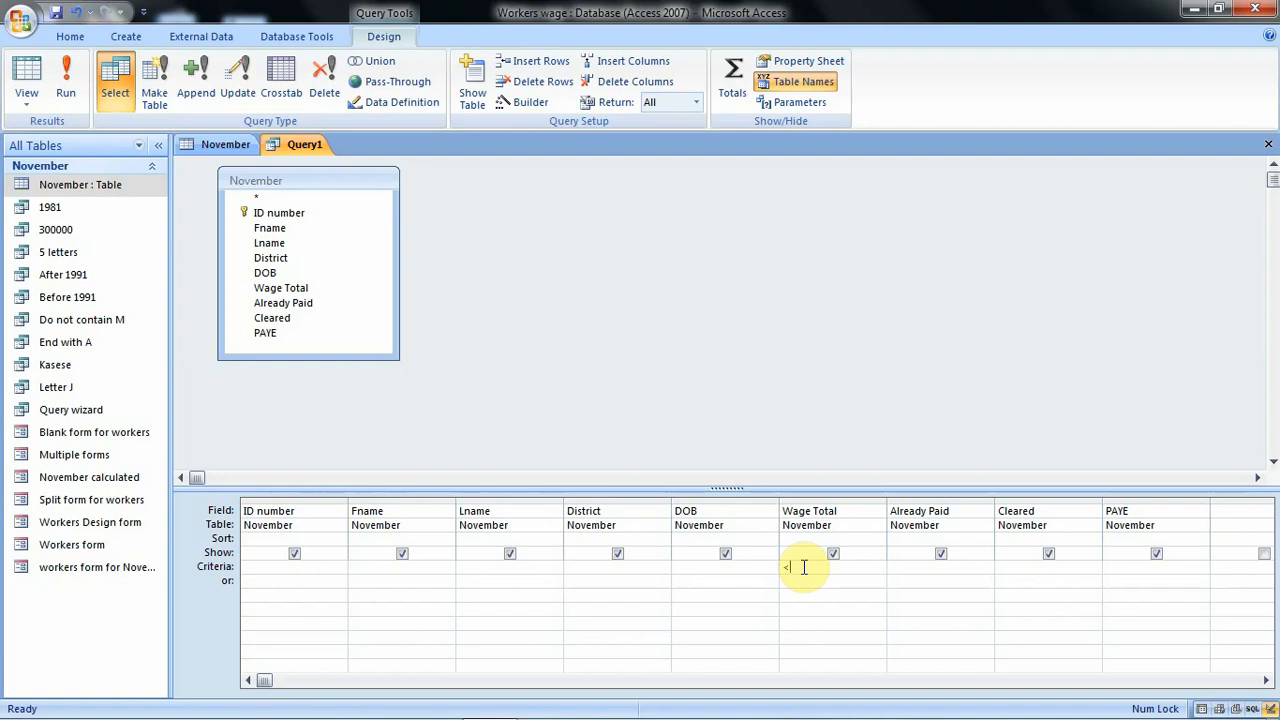
{"action": "type", "text": "00000"}
{"action": "left_click", "coordinate": [66, 92]}
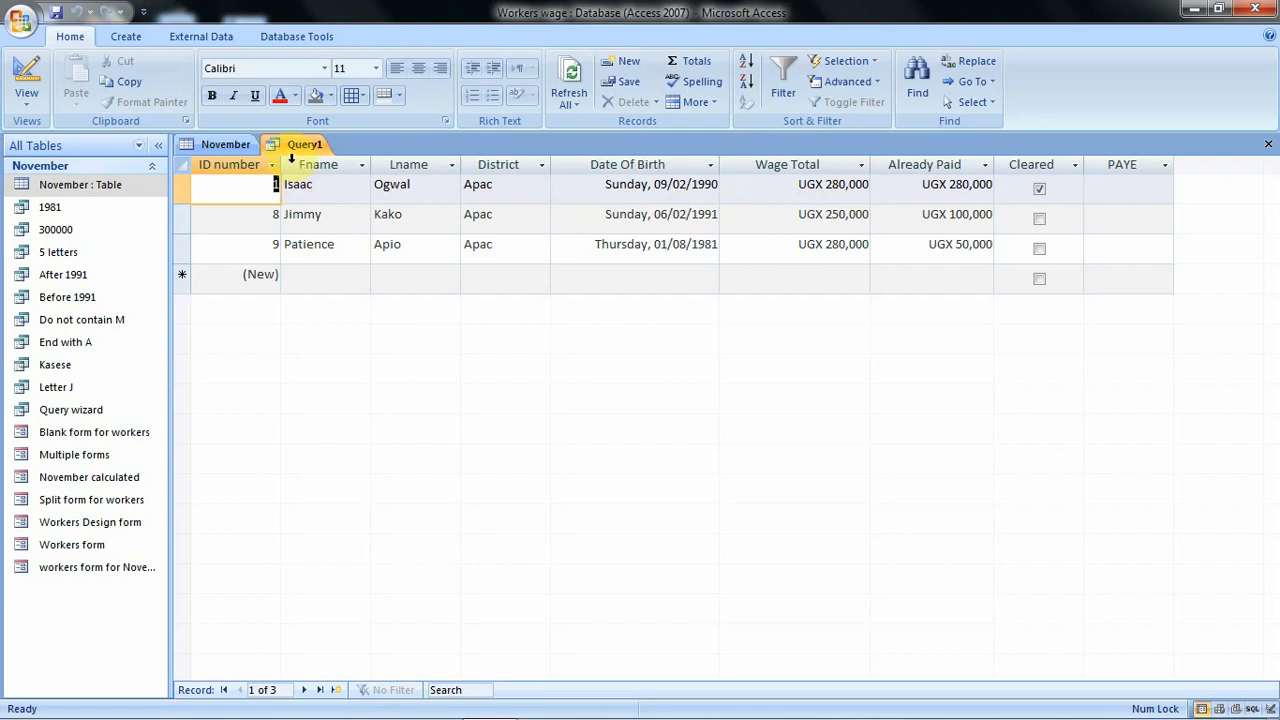
Save the query as Less than 300000
{"action": "left_click", "coordinate": [58, 11]}
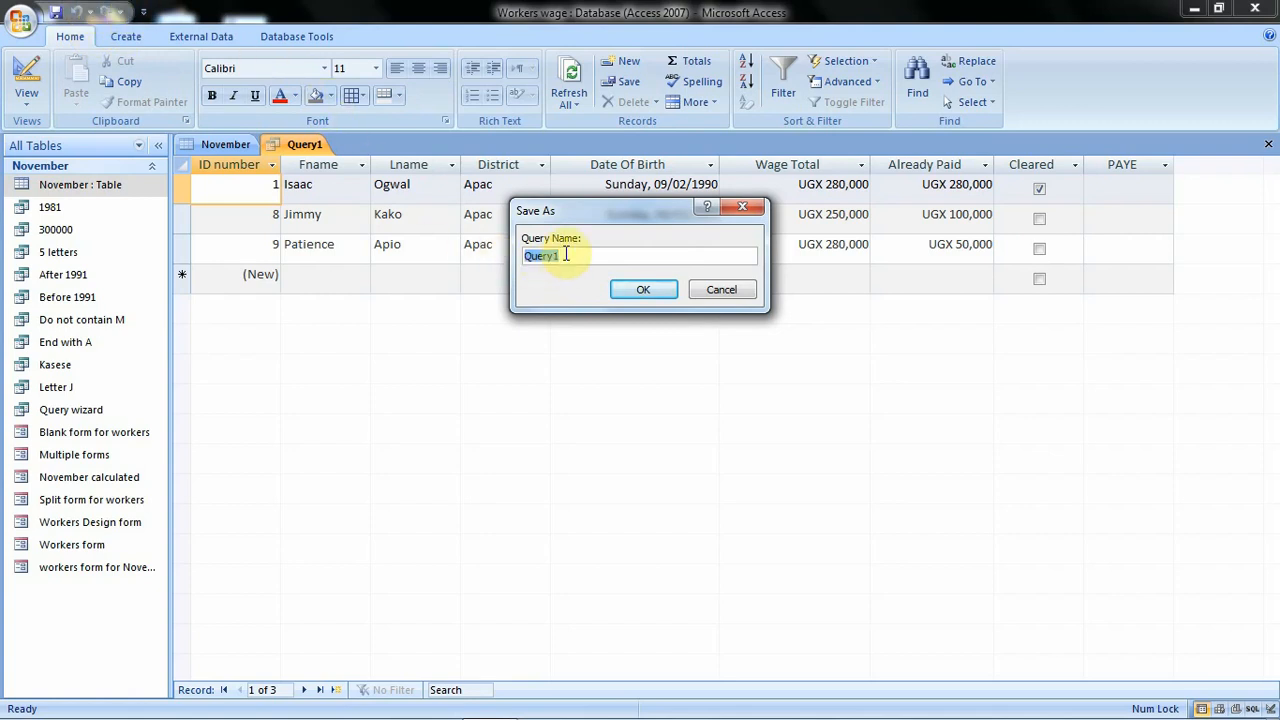
{"action": "type", "text": "Less tha"}
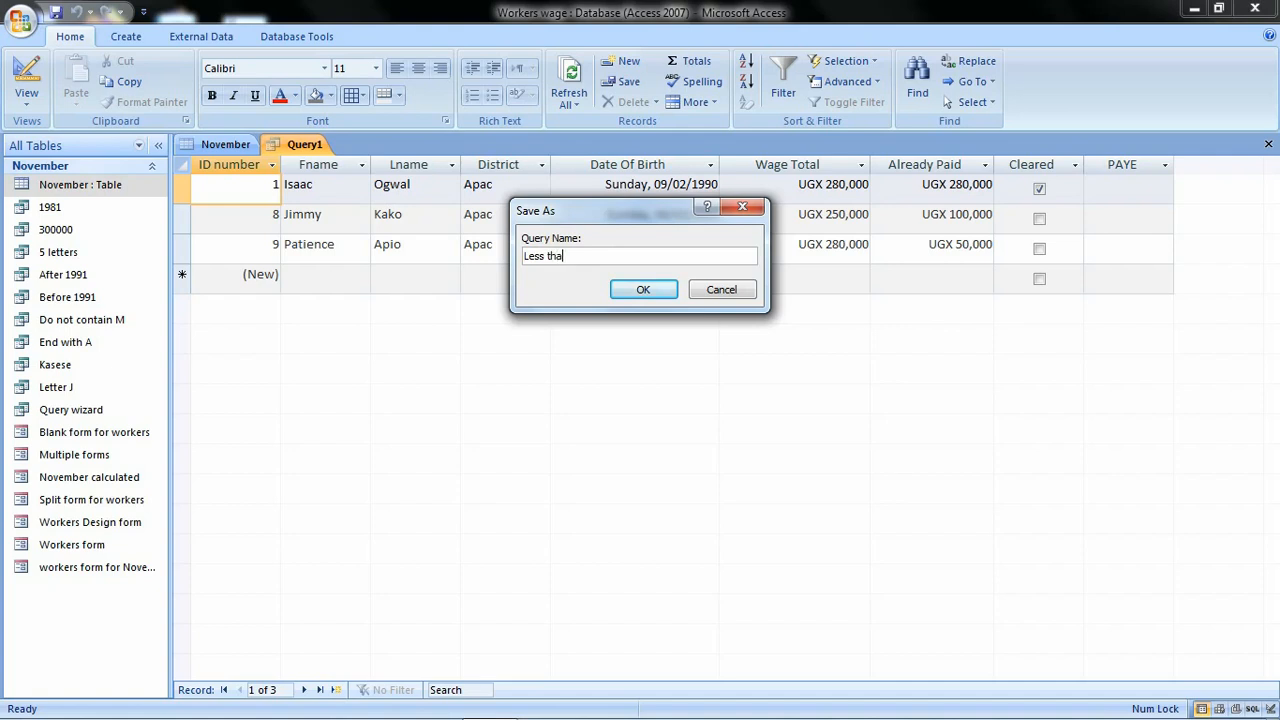
{"action": "type", "text": "n 300000"}
{"action": "left_click", "coordinate": [655, 290]}
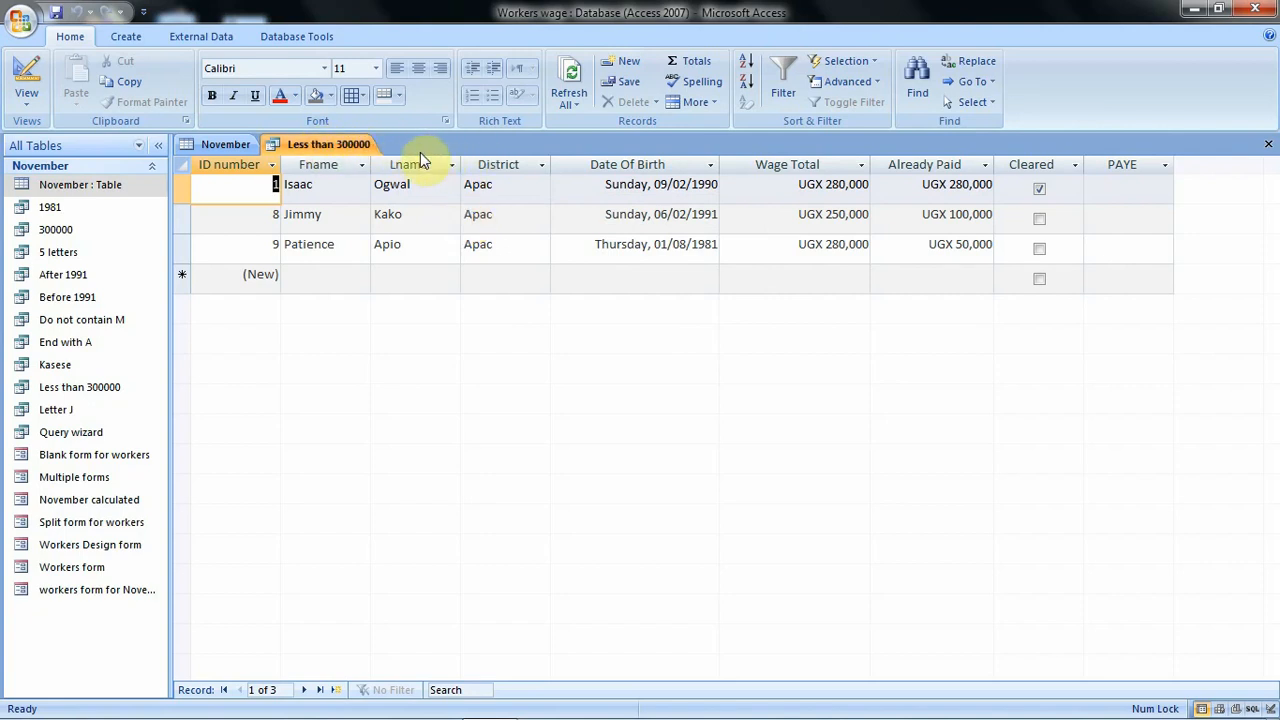
Close the Less than 300000 query and create a new query in design view based on the November table
{"action": "right_click", "coordinate": [343, 146]}
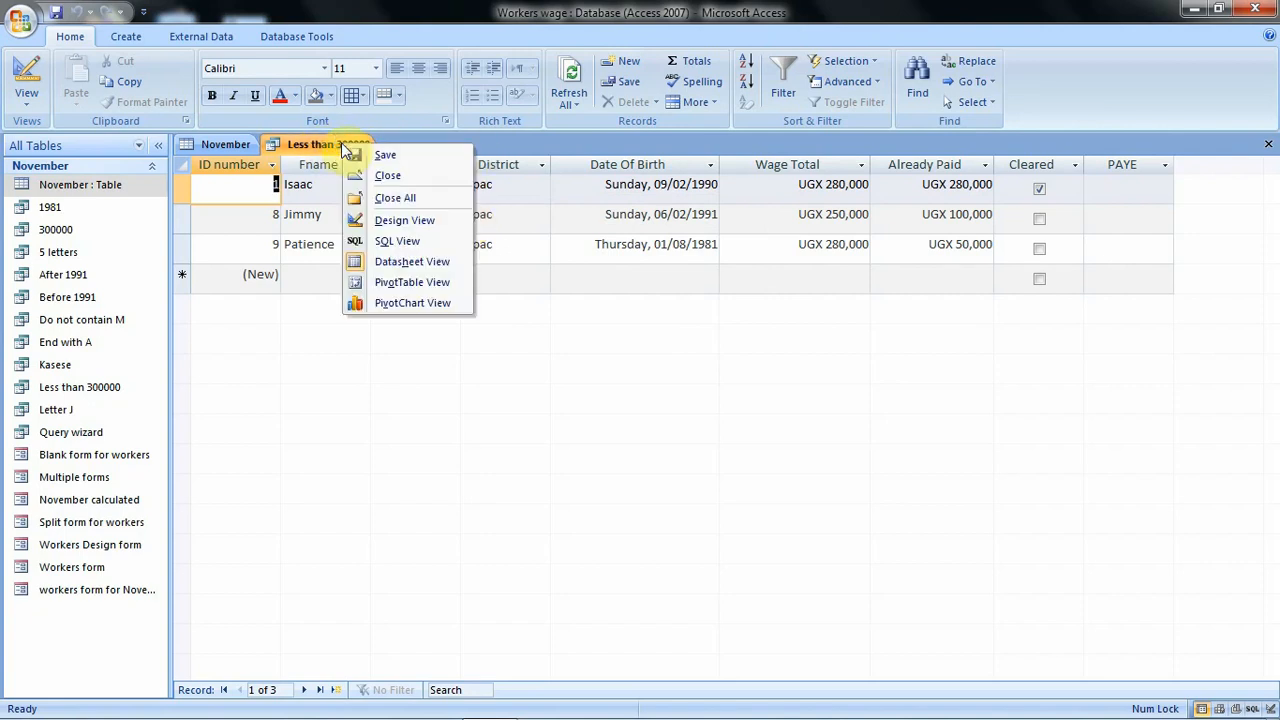
{"action": "left_click", "coordinate": [388, 177]}
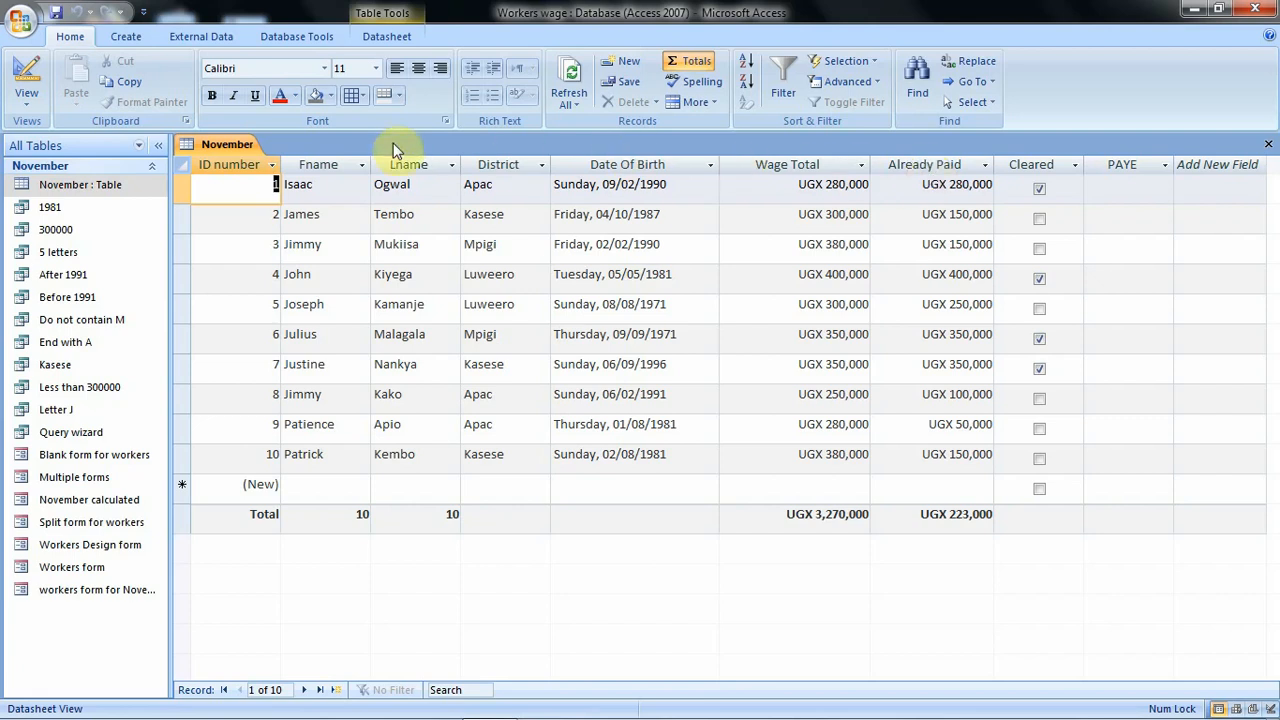
{"action": "left_click", "coordinate": [127, 37]}
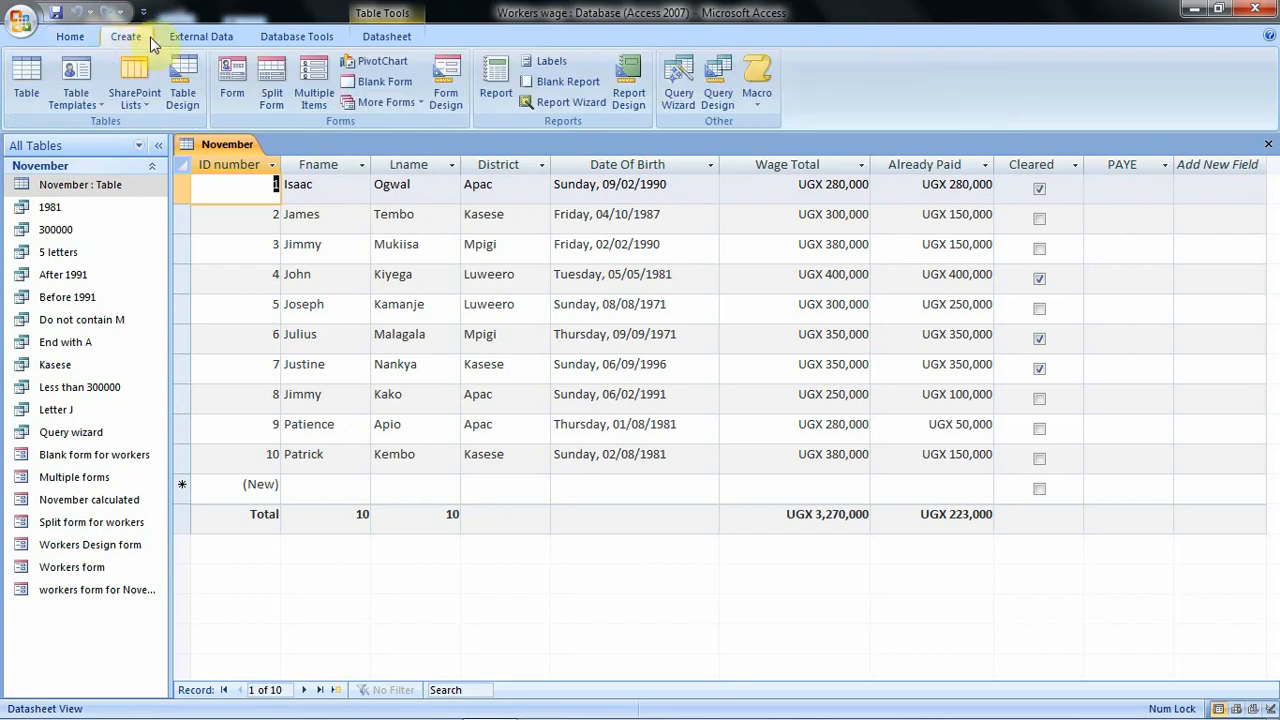
{"action": "left_click", "coordinate": [731, 78]}
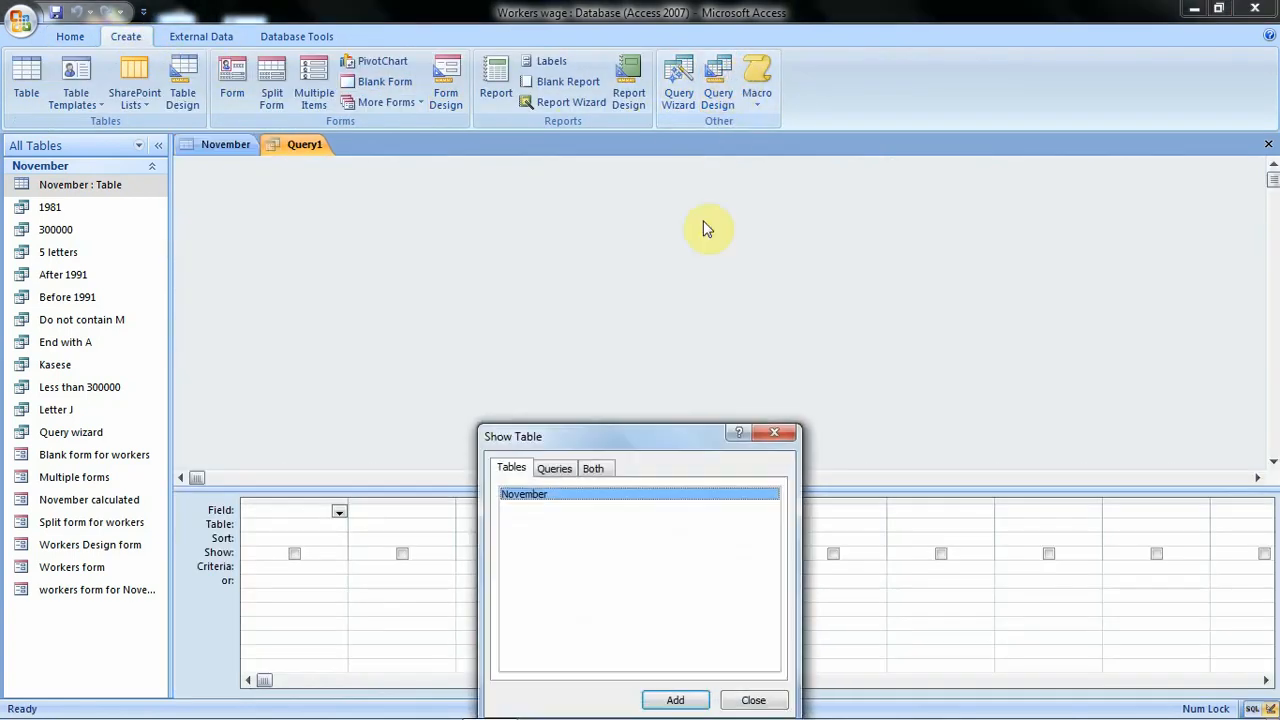
{"action": "left_click", "coordinate": [686, 701]}
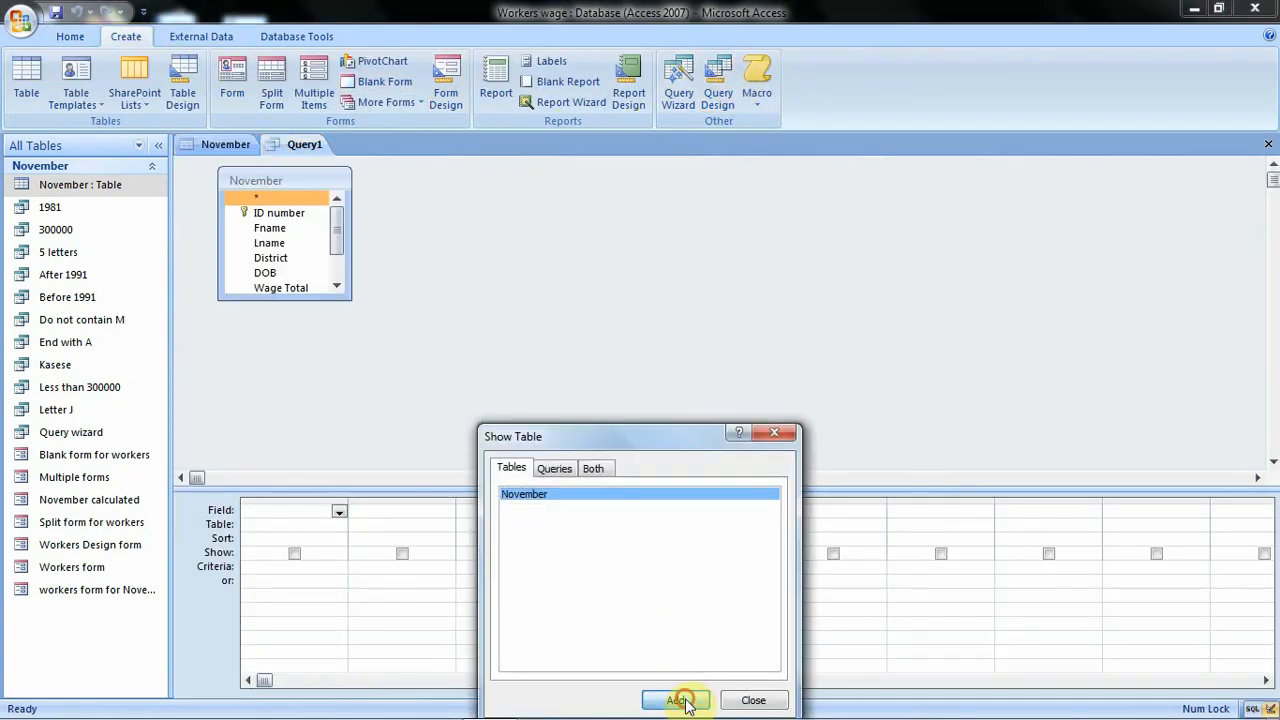
{"action": "left_click", "coordinate": [752, 701]}
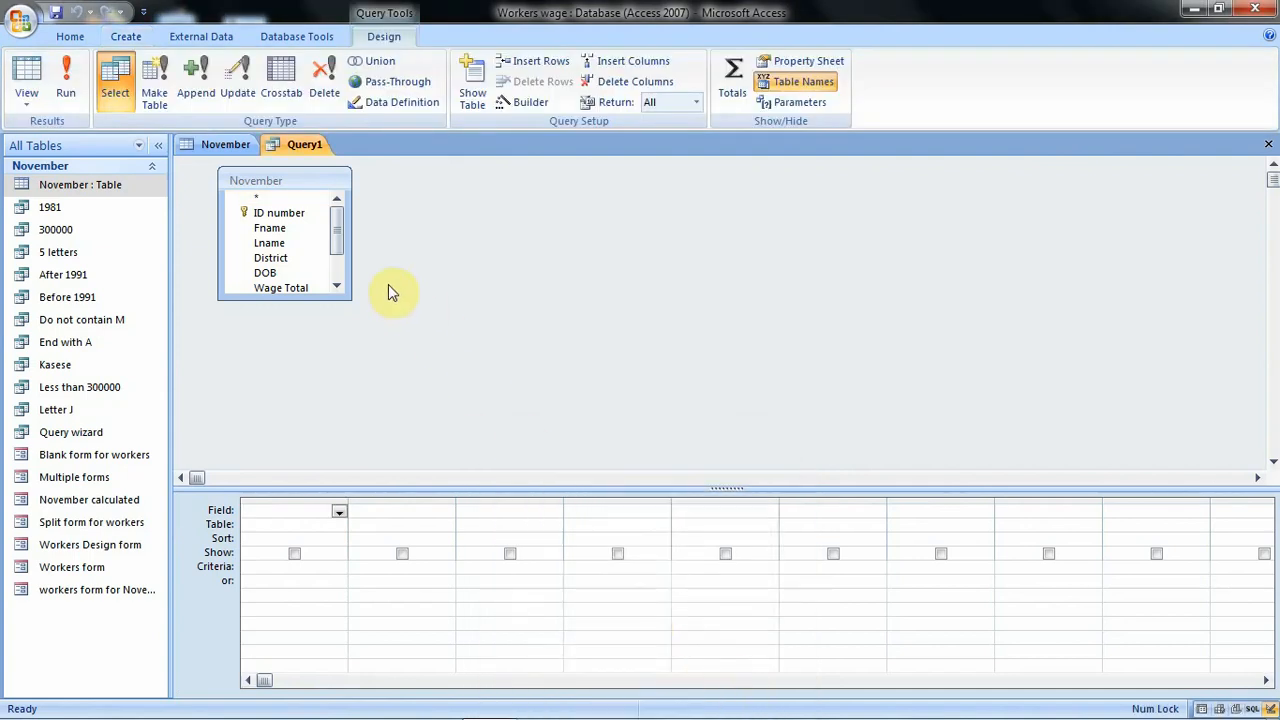
Enlarge the November field list and add all fields from ID number through PAYE to the query grid together
{"action": "left_click_drag", "start_coordinate": [352, 297], "coordinate": [410, 396]}
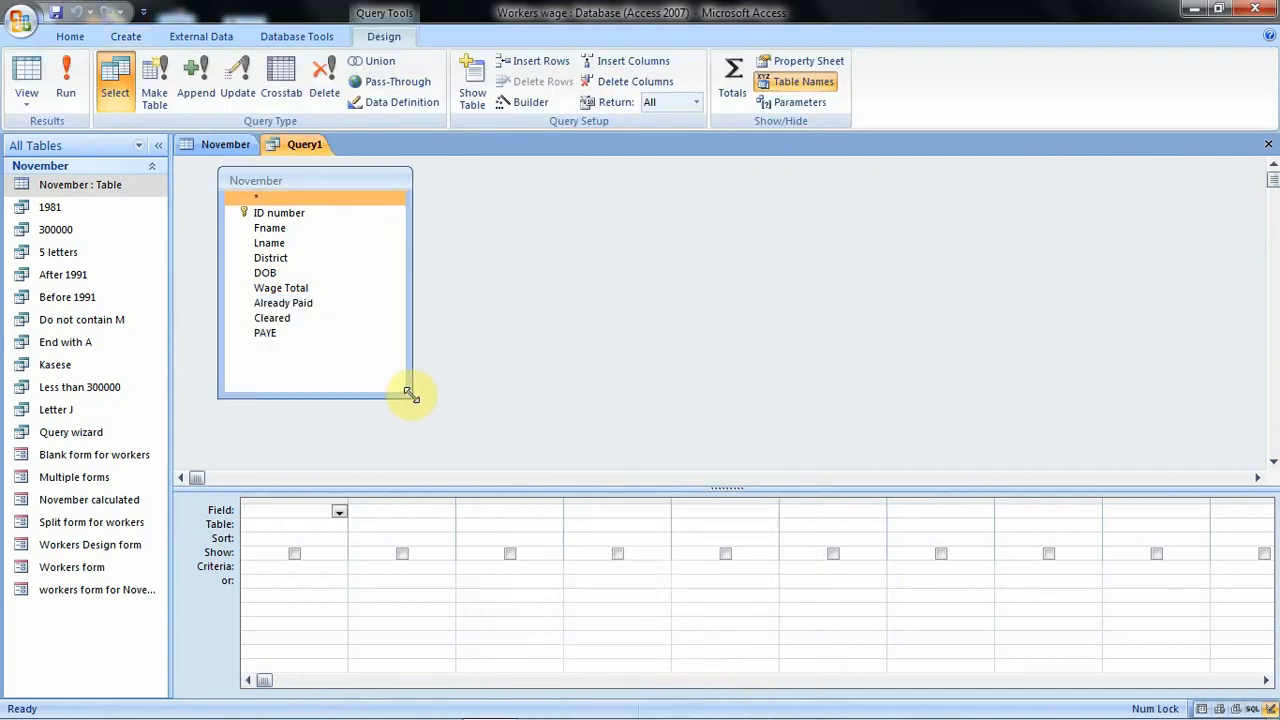
{"action": "left_click", "coordinate": [285, 219]}
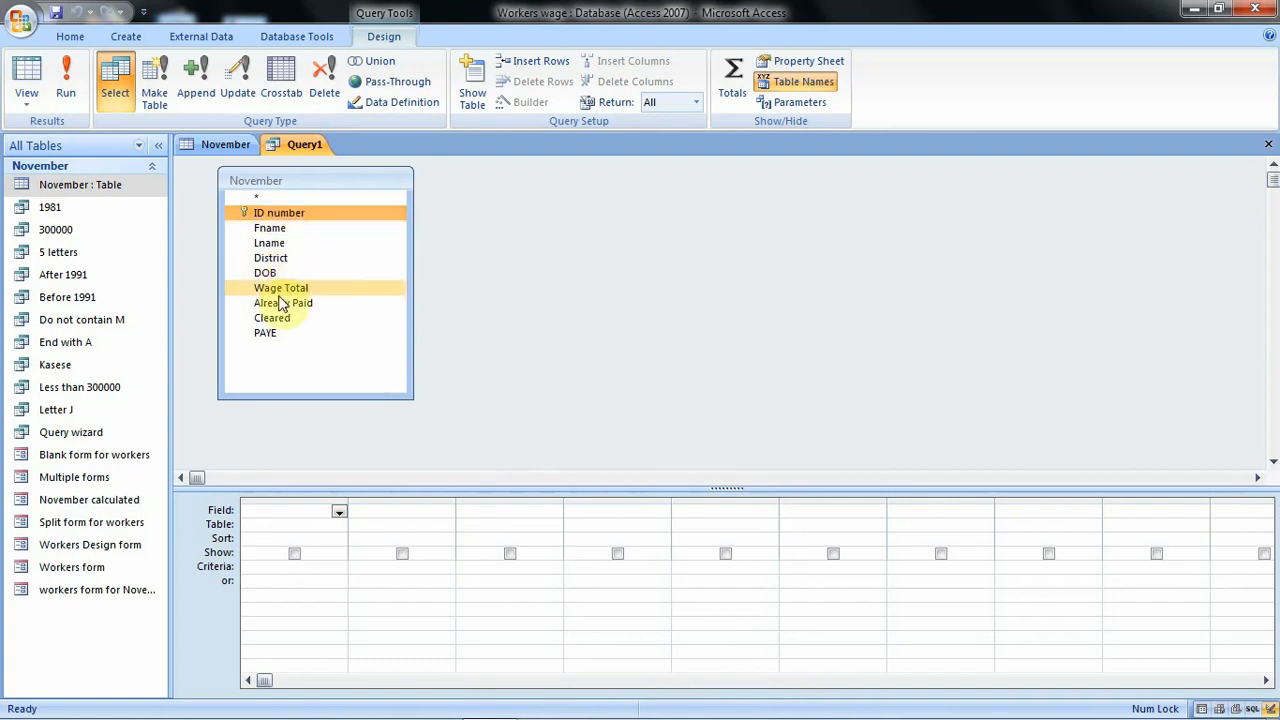
{"action": "left_click", "coordinate": [277, 342], "text": "shift"}
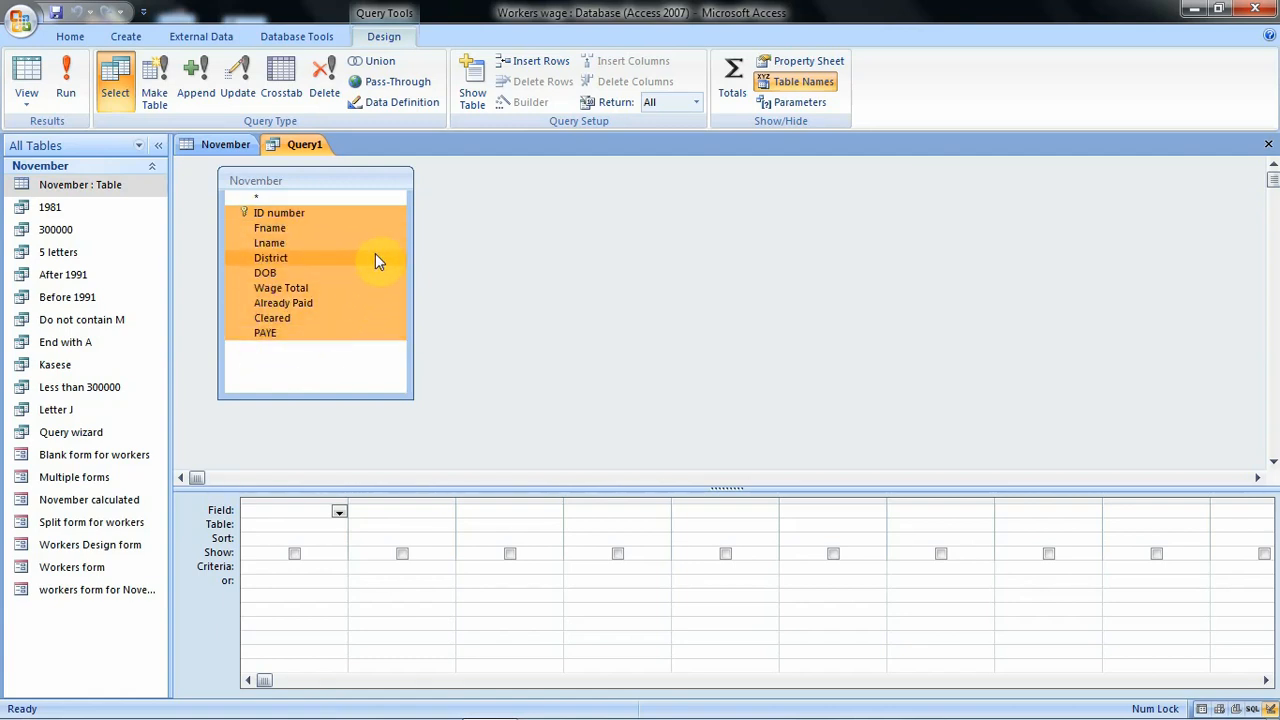
{"action": "left_click_drag", "start_coordinate": [377, 258], "coordinate": [318, 513]}
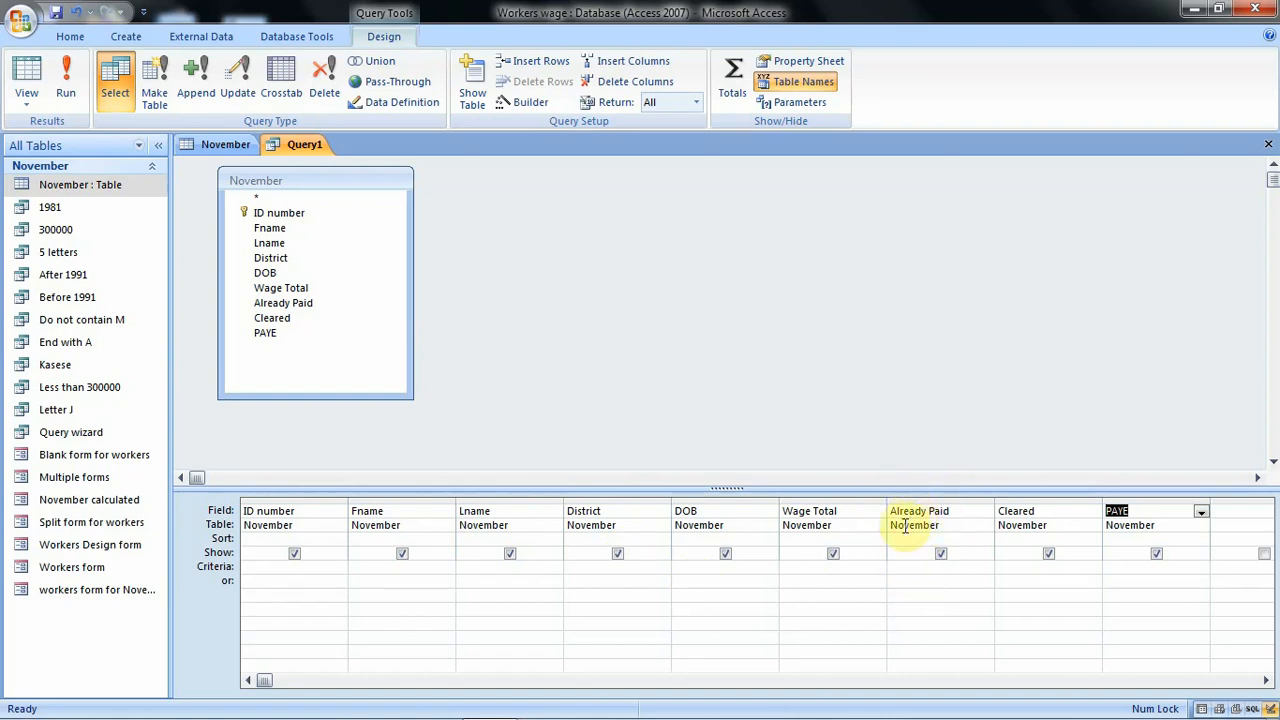
Set the Already Paid criterion to >=250000 and run the query
{"action": "left_click", "coordinate": [895, 566]}
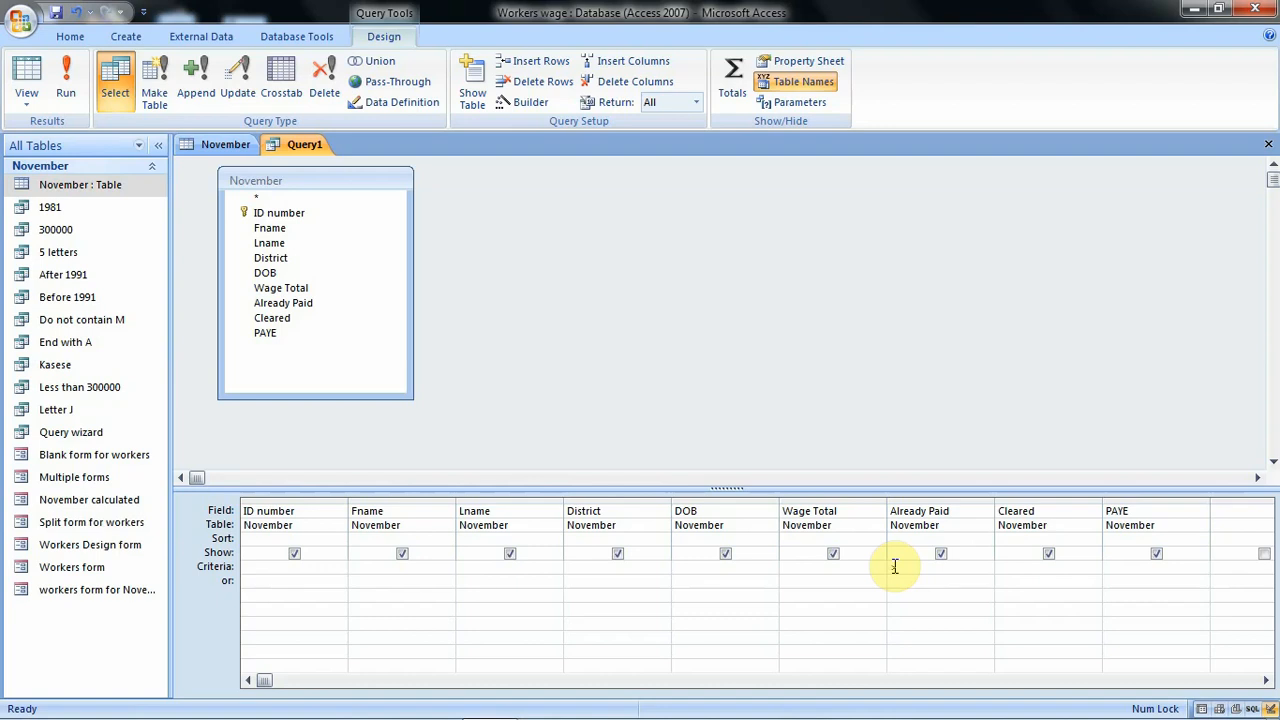
{"action": "type", "text": "=250000"}
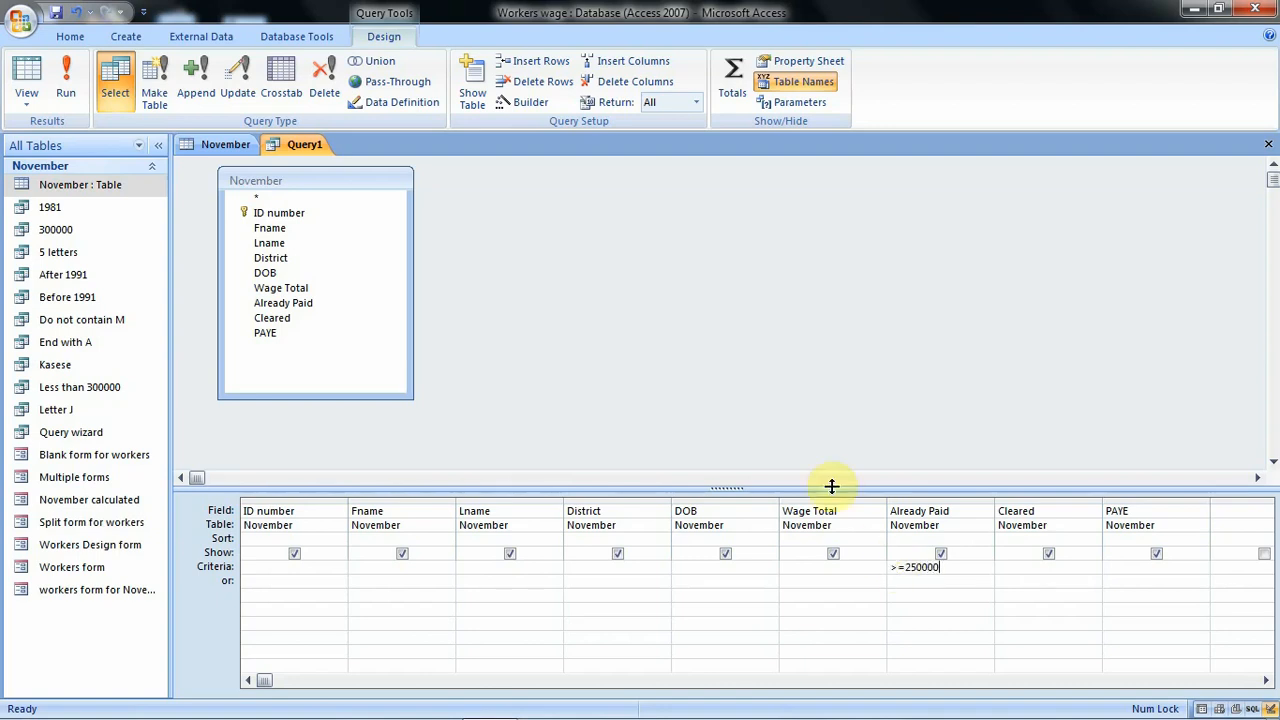
{"action": "left_click", "coordinate": [72, 80]}
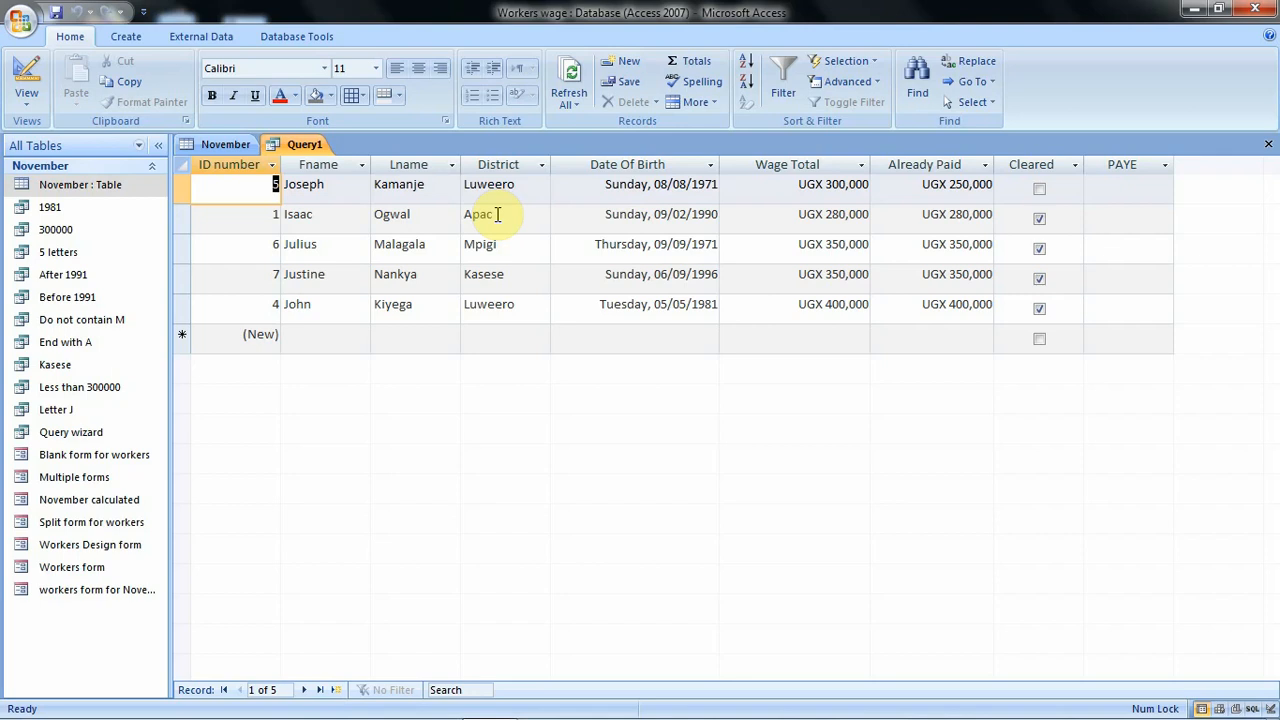
Save the query as Above 250000
{"action": "right_click", "coordinate": [290, 146]}
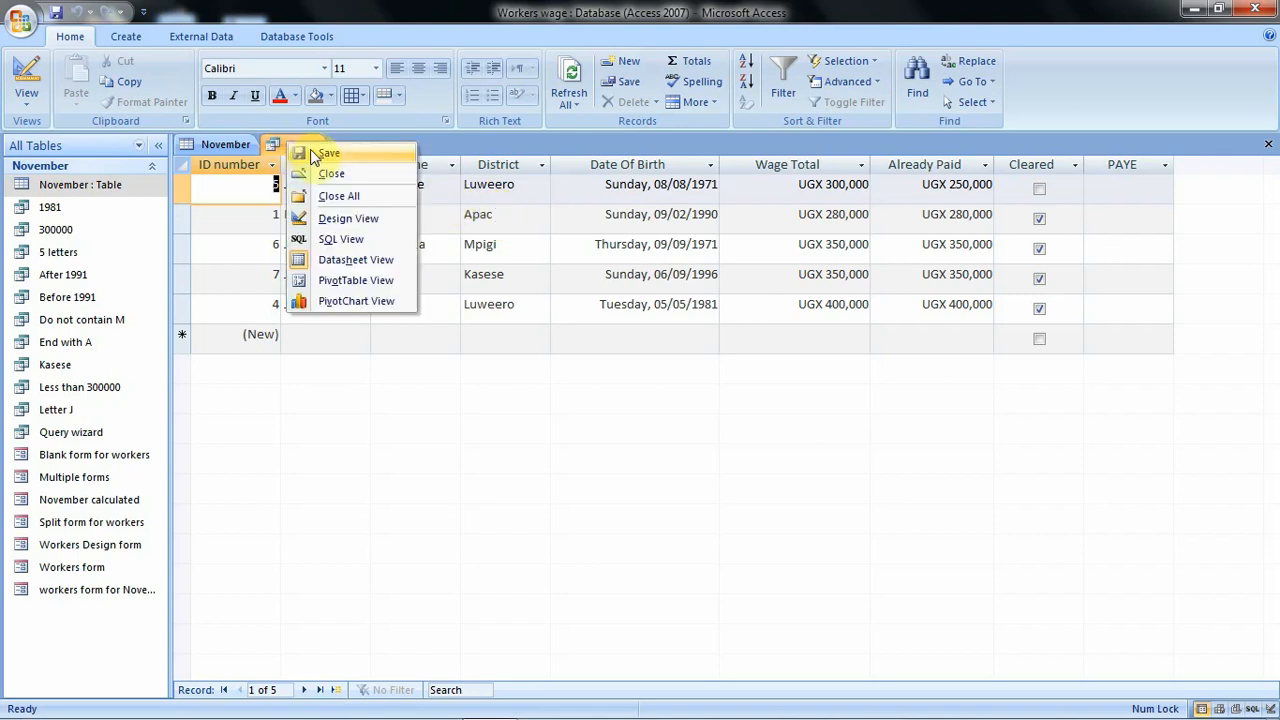
{"action": "left_click", "coordinate": [316, 155]}
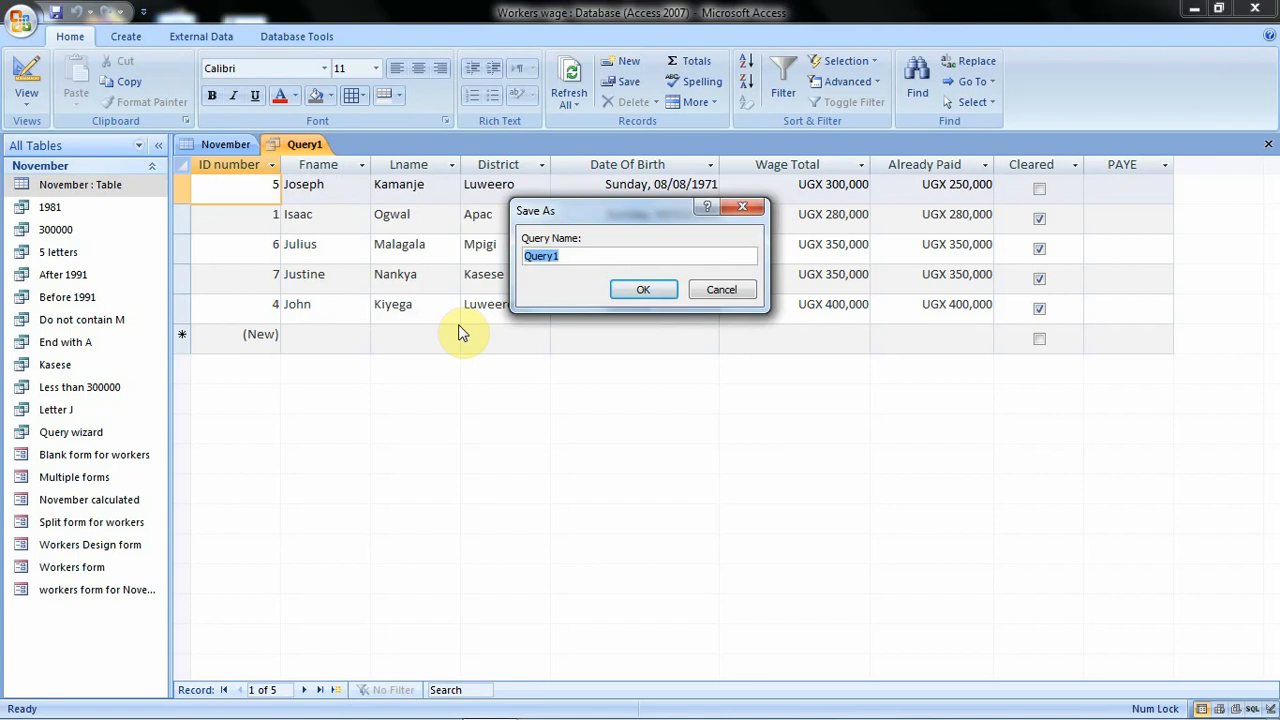
{"action": "type", "text": "Abo"}
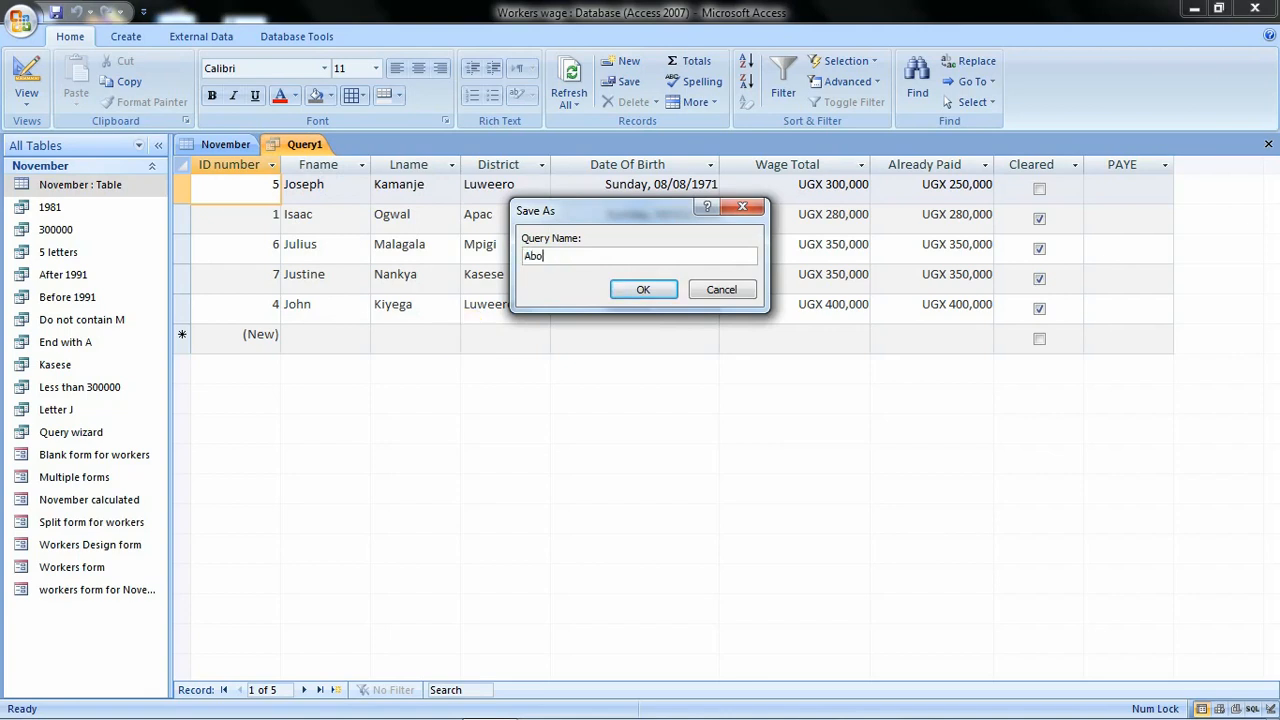
{"action": "type", "text": "ve 250000"}
{"action": "left_click", "coordinate": [645, 289]}
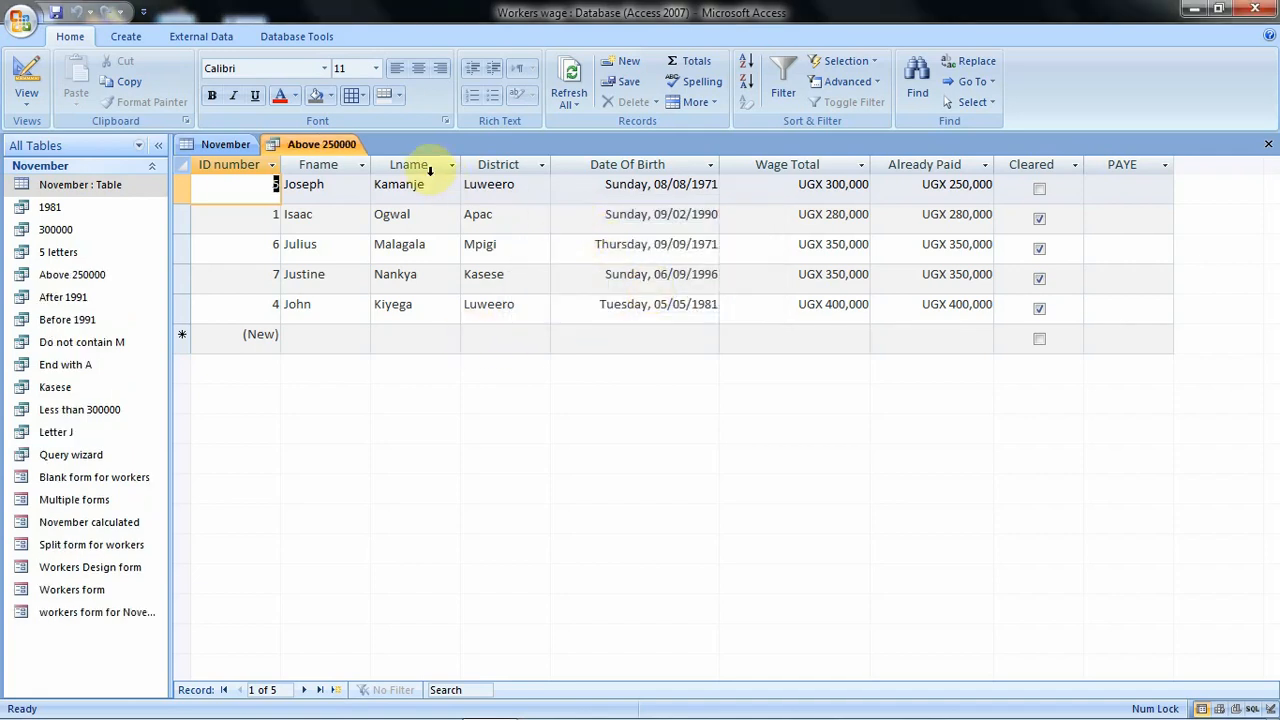